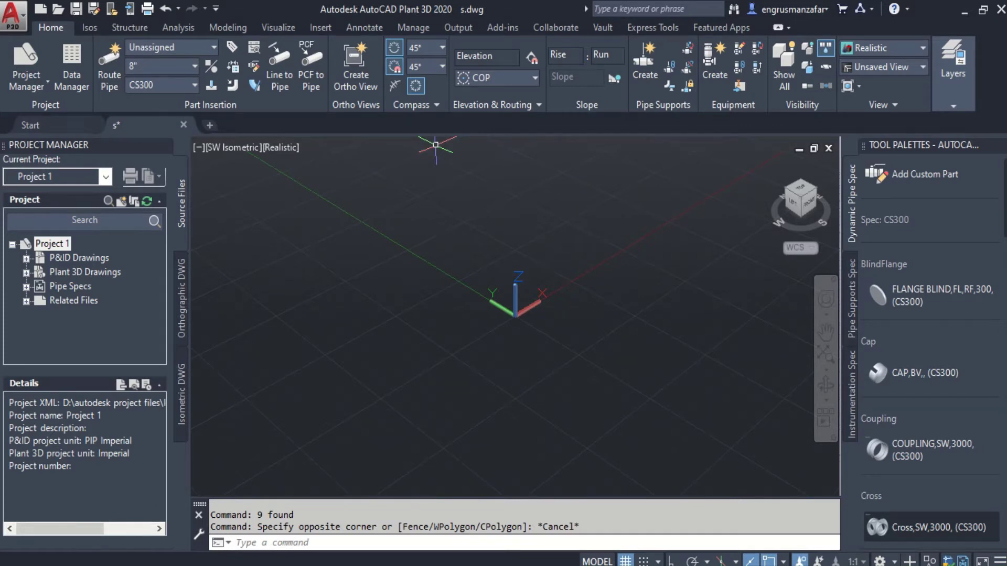
Step: Route the 8" CS300 pipe through three picked points, turning twice with 90° elbows
left_click(228, 27)
left_click(51, 27)
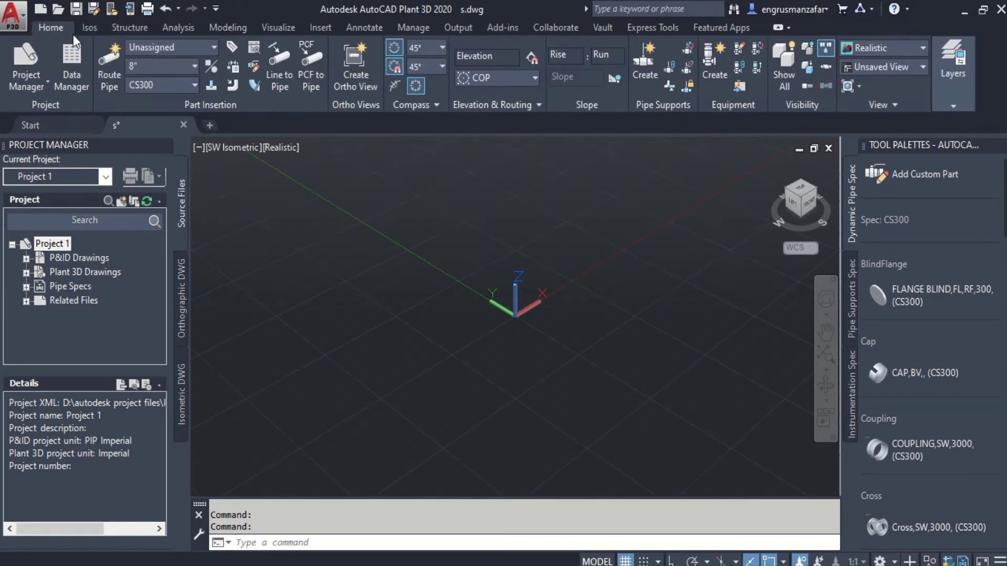
left_click(103, 68)
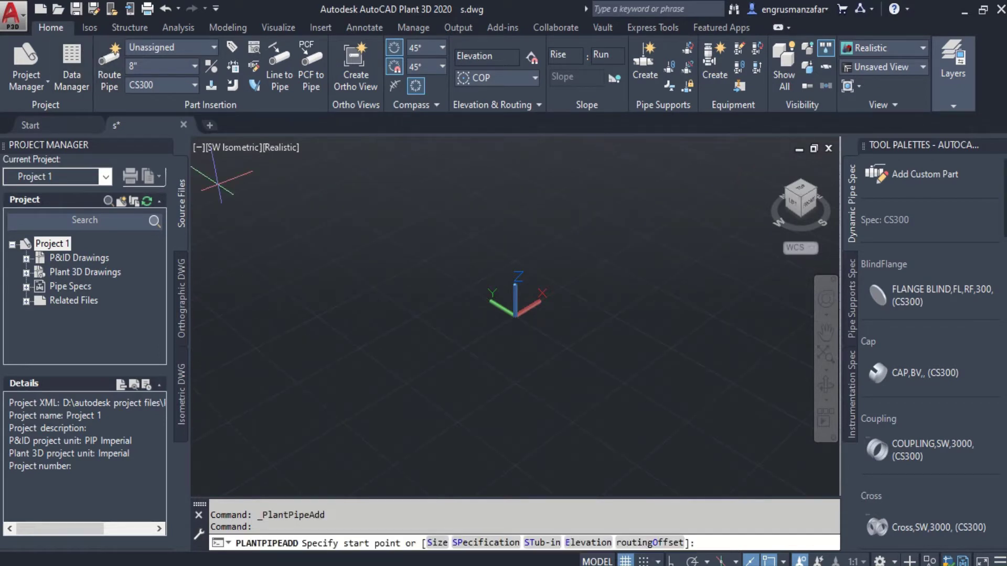
left_click(241, 255)
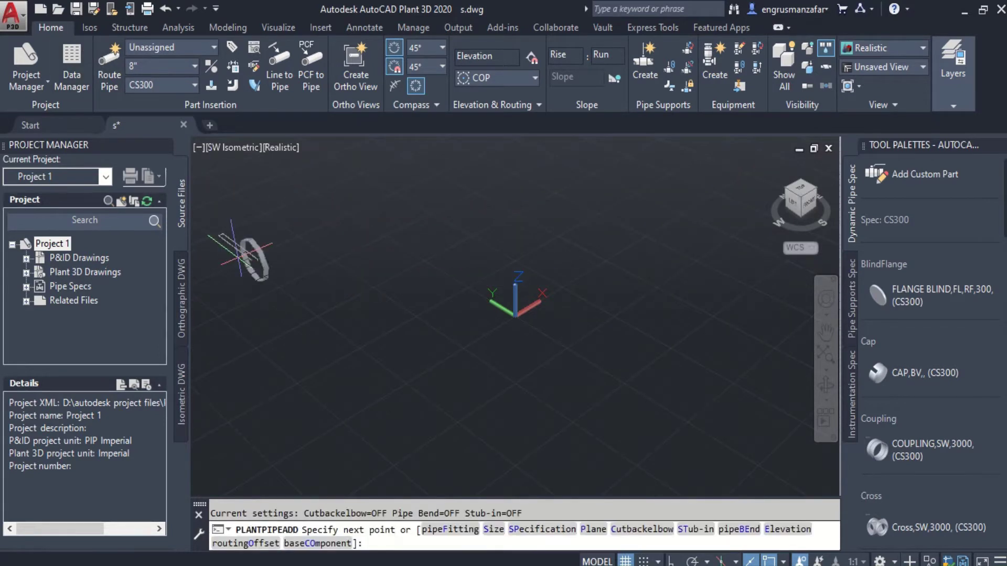
left_click(519, 180)
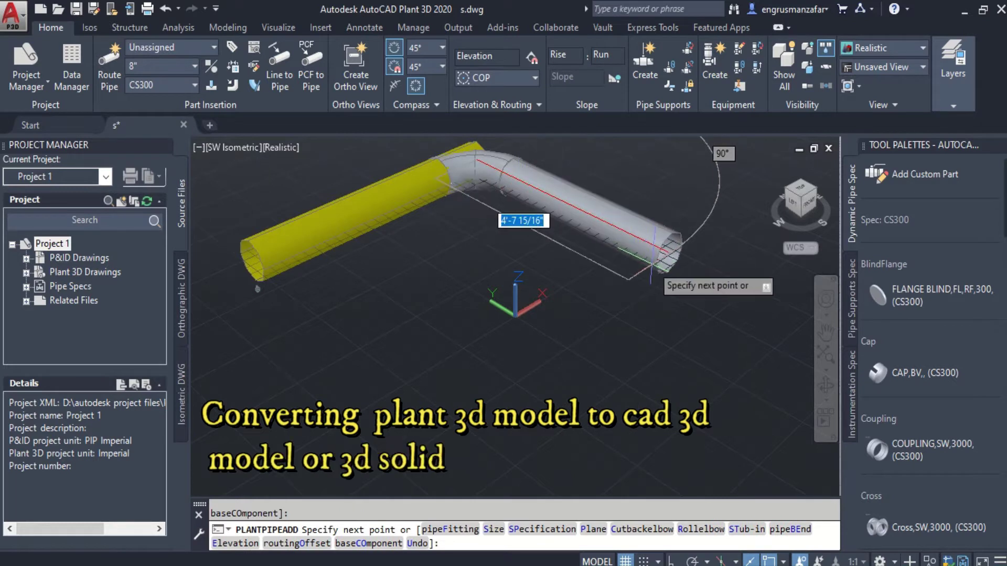
left_click(651, 269)
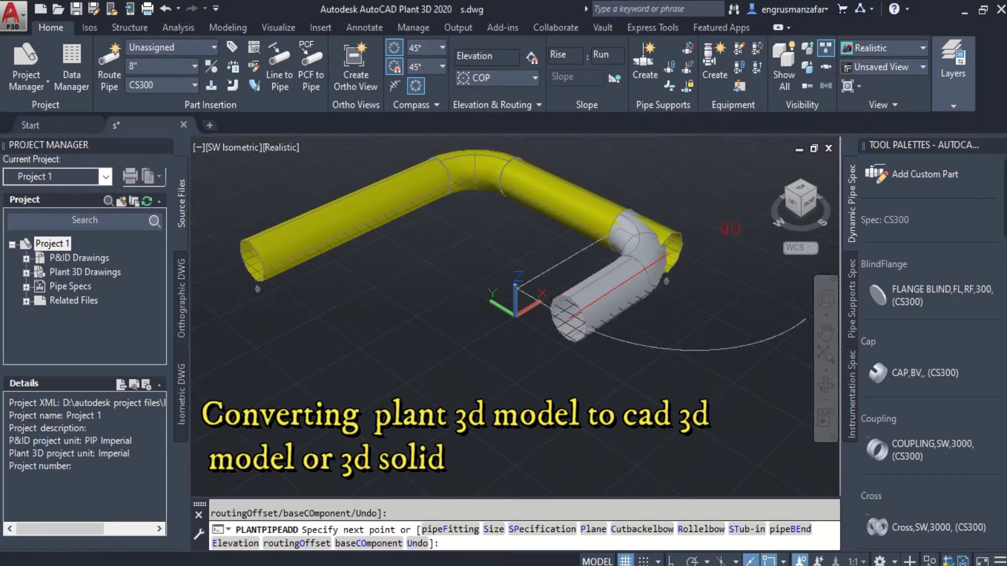
key("Escape")
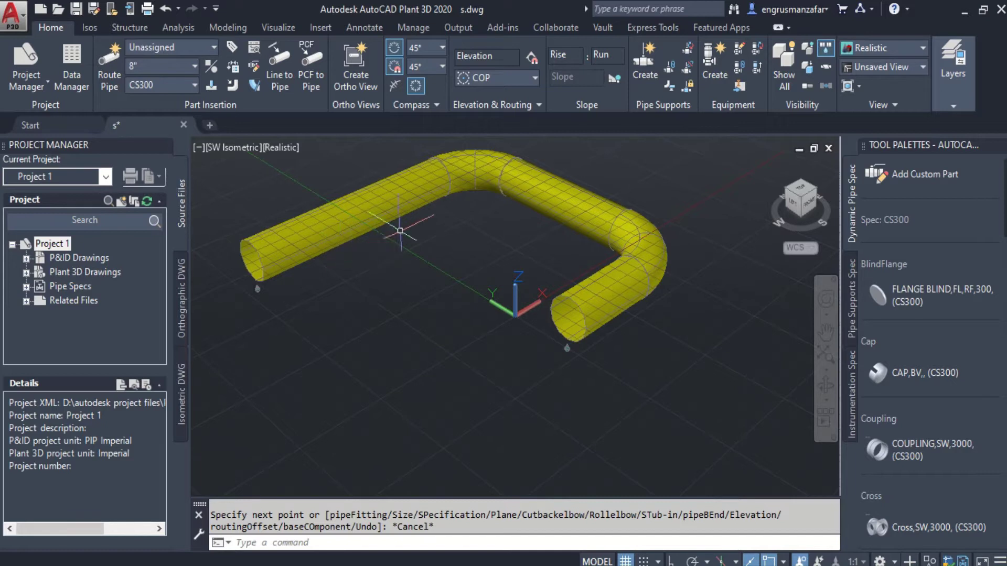
Step: Select the left straight pipe a few times to inspect it, then clear the selection
left_click(389, 208)
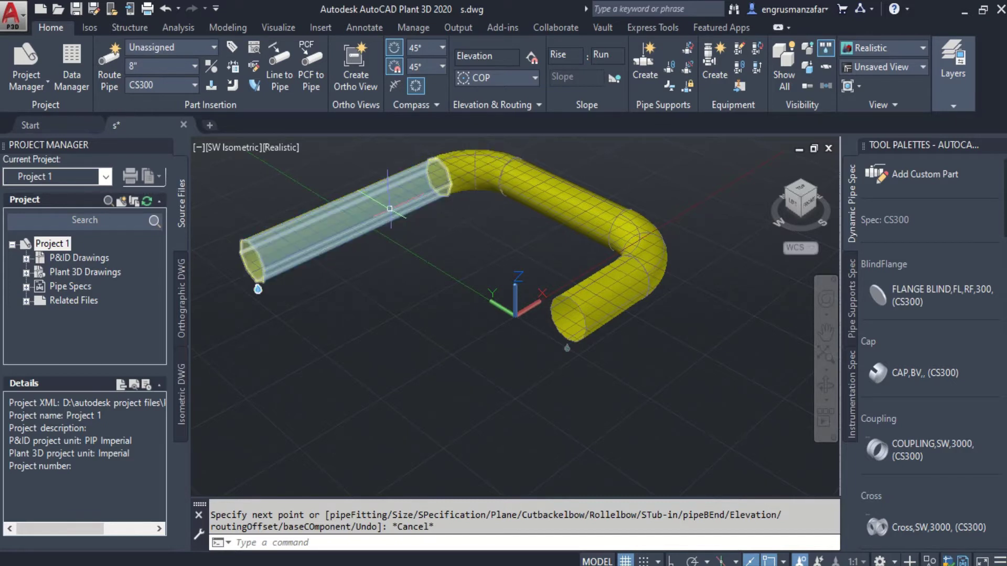
mouse_move(390, 209)
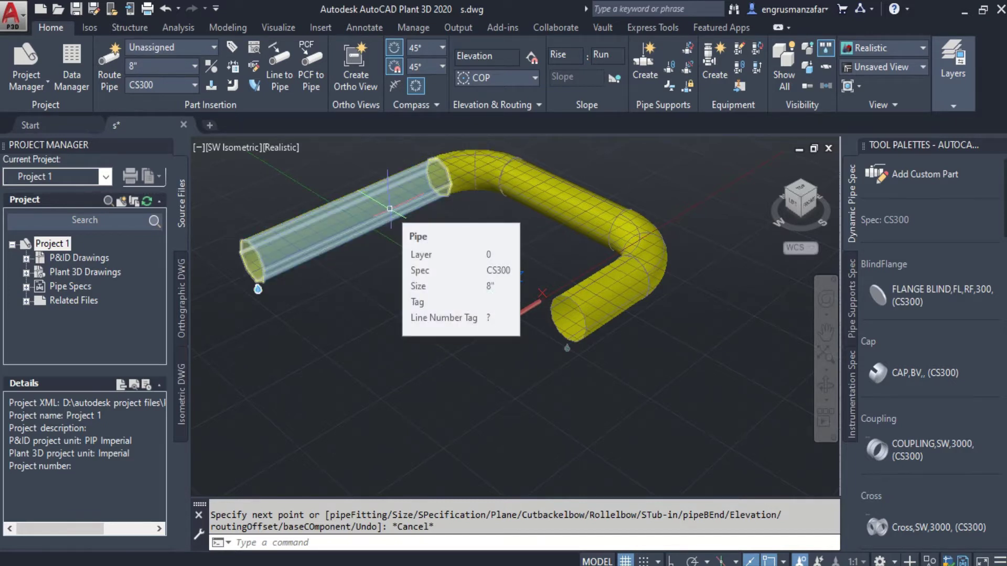
key("Escape")
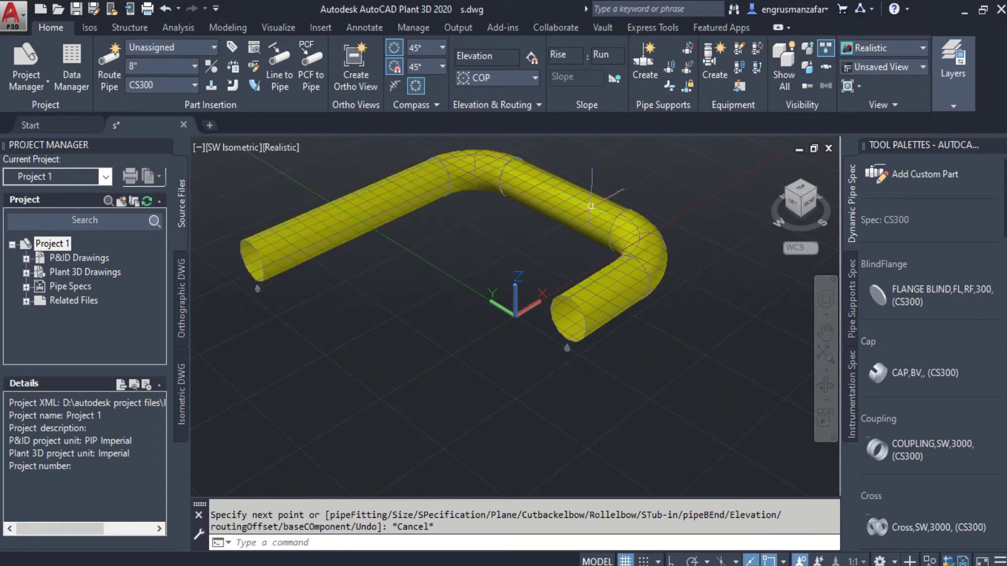
left_click(345, 209)
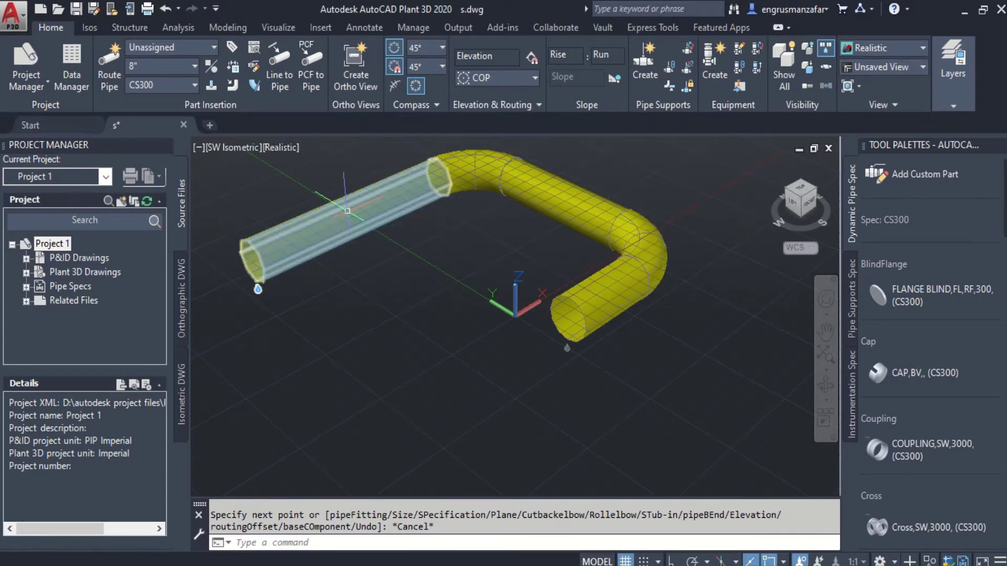
key("Escape")
left_click(373, 191)
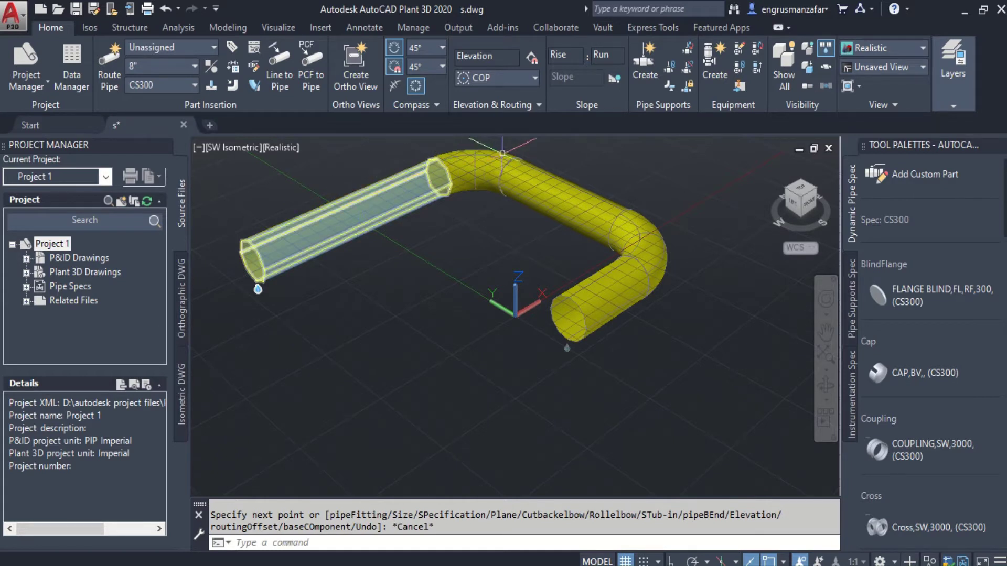
key("Escape")
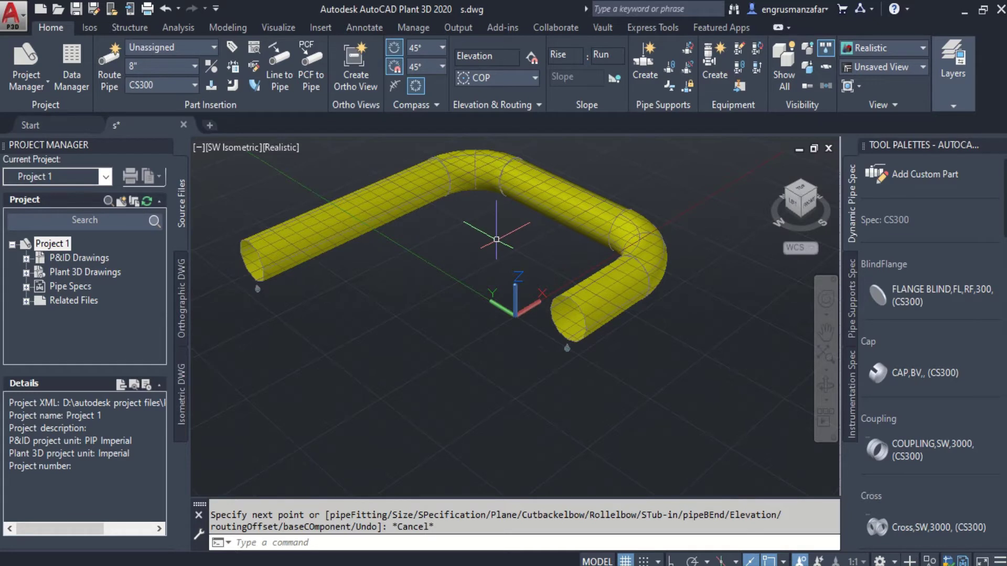
Step: Start EXPLODE and pick the left run, top elbow, top run, right elbow and last run
type("EX")
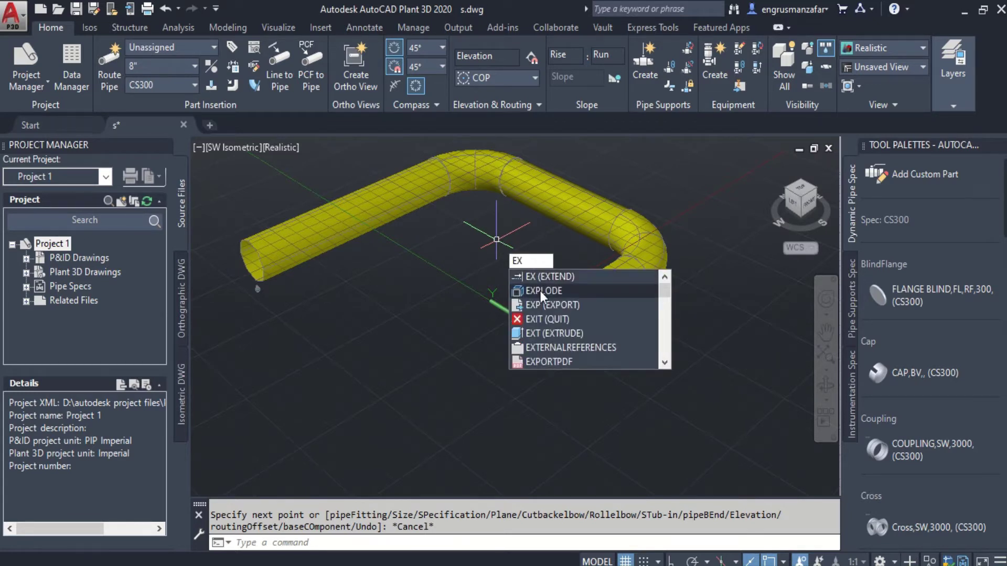
left_click(540, 291)
left_click(539, 288)
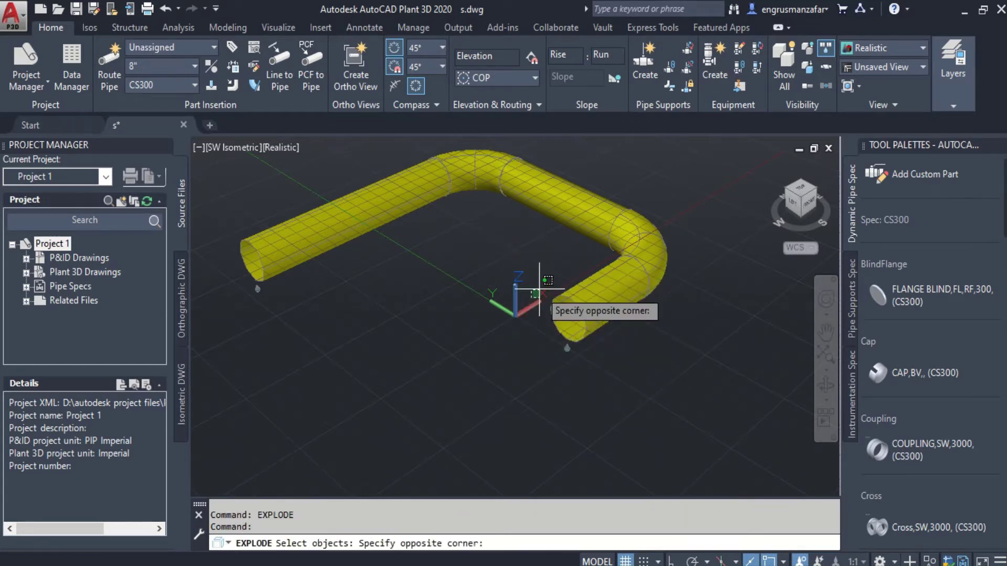
key("Escape")
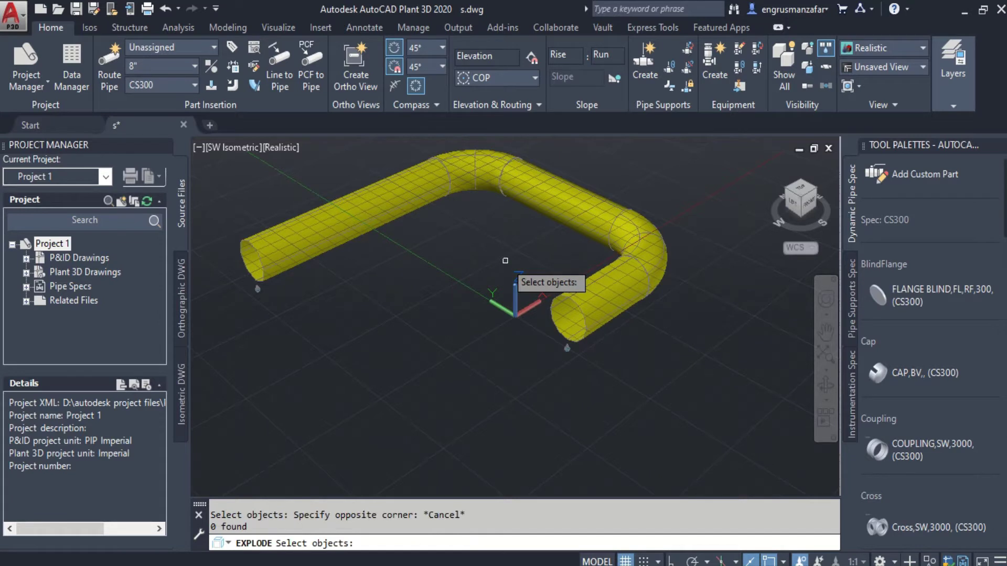
left_click(388, 205)
left_click(474, 175)
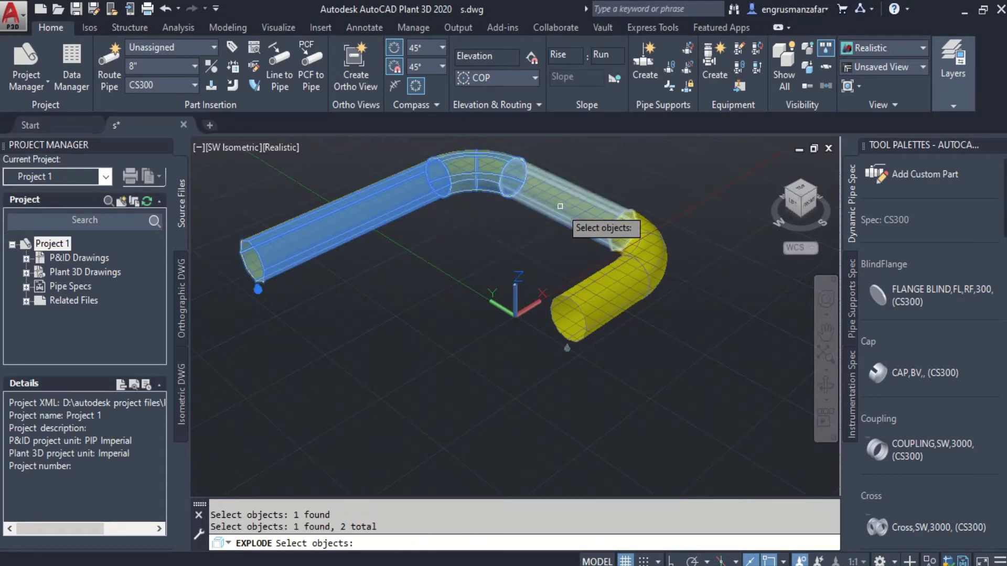
left_click(560, 206)
left_click(633, 242)
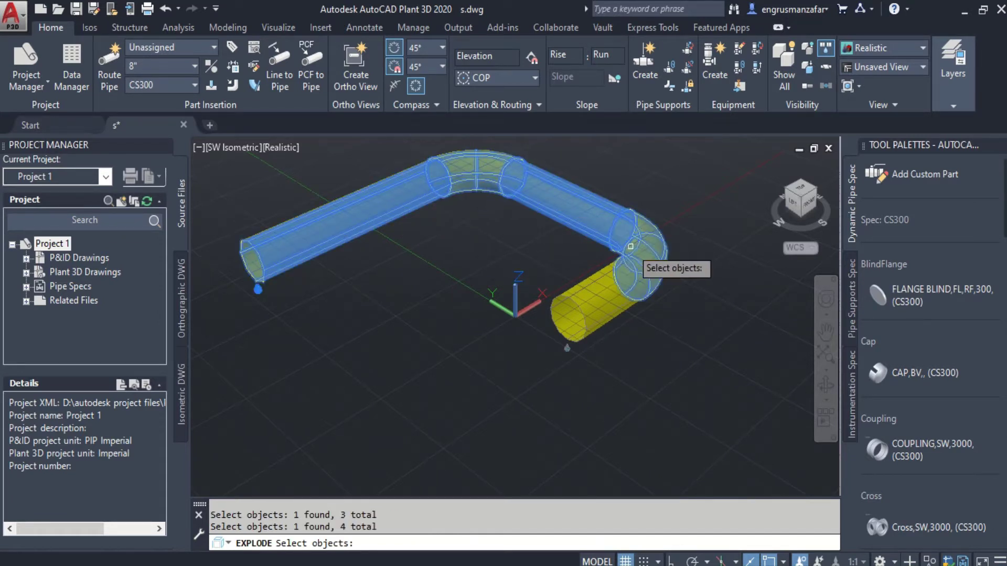
left_click(597, 291)
Step: Explode the five selected pipe pieces, then explode the top and lower-right elbows again
key("Return")
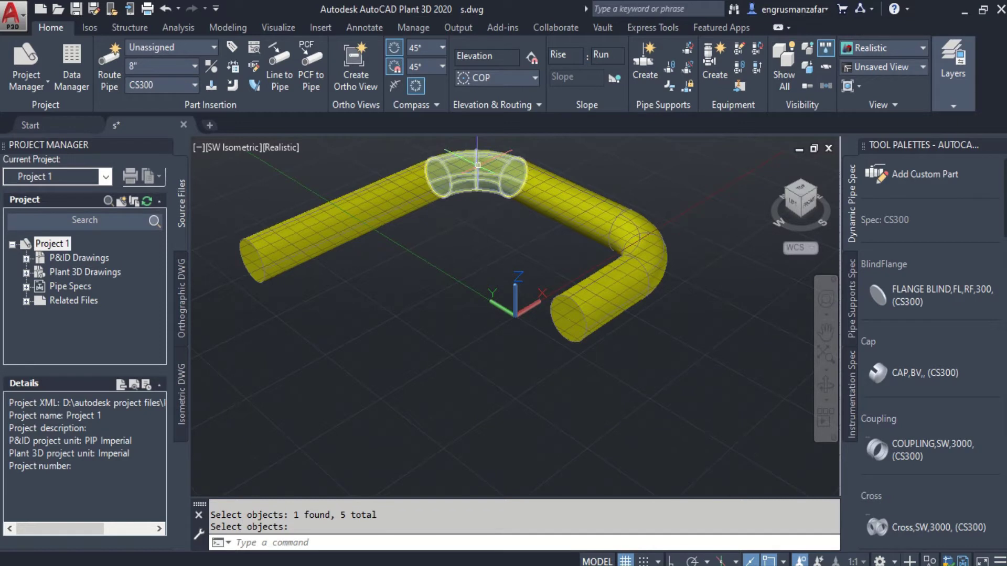
type("E")
left_click(543, 347)
left_click(478, 181)
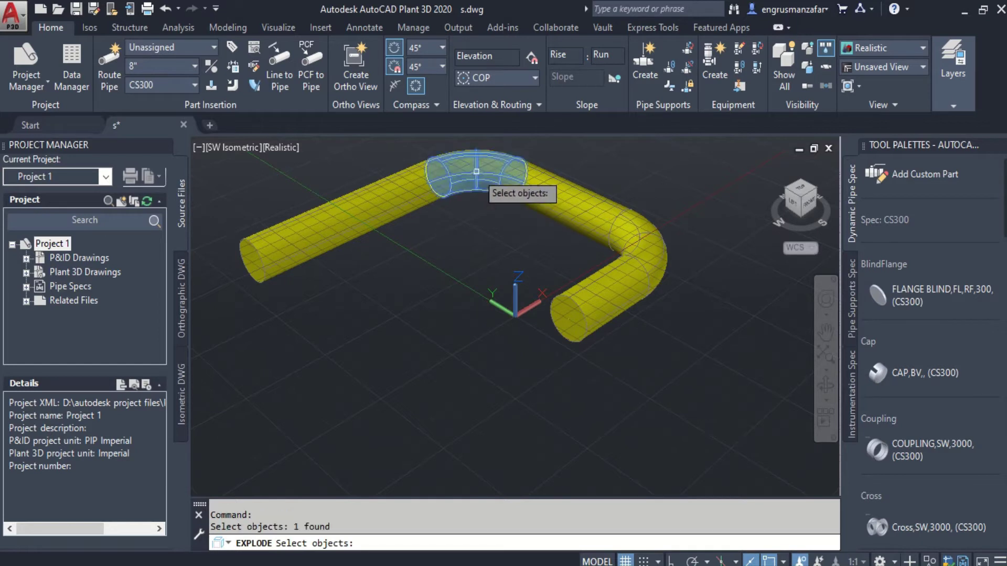
left_click(639, 233)
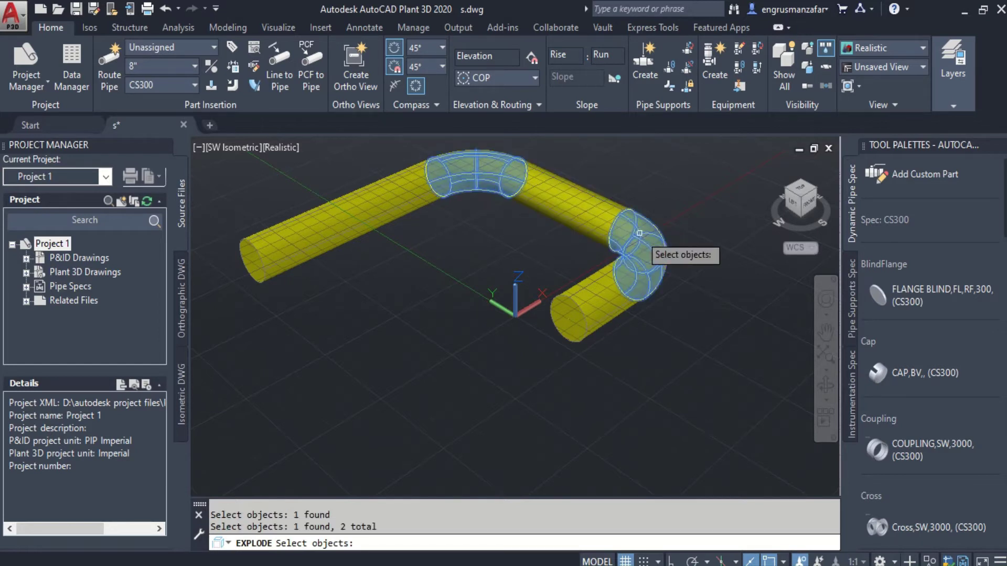
key("Return")
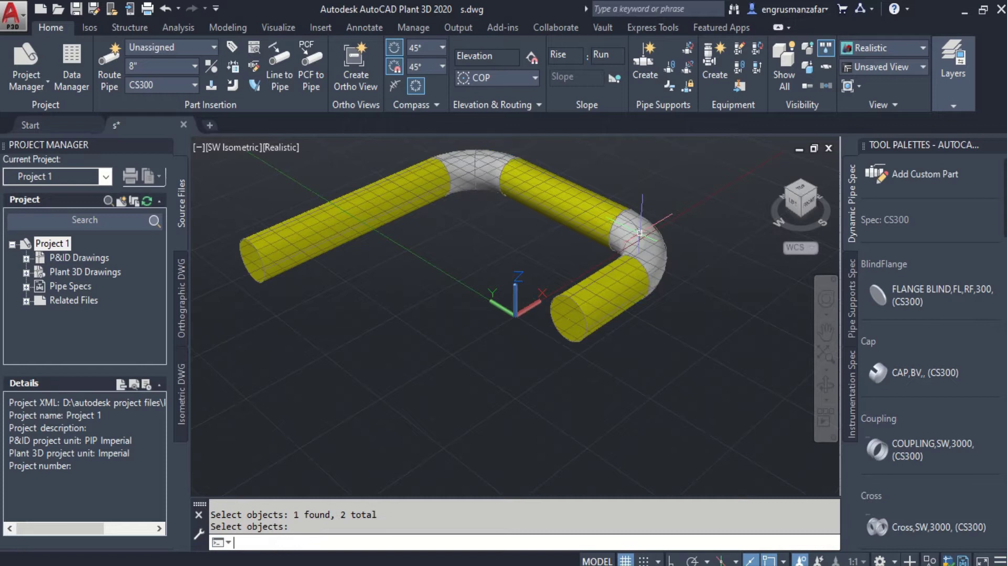
Step: Union the left run, top elbow, top run, right elbow and lower-right run into one solid
left_click(228, 28)
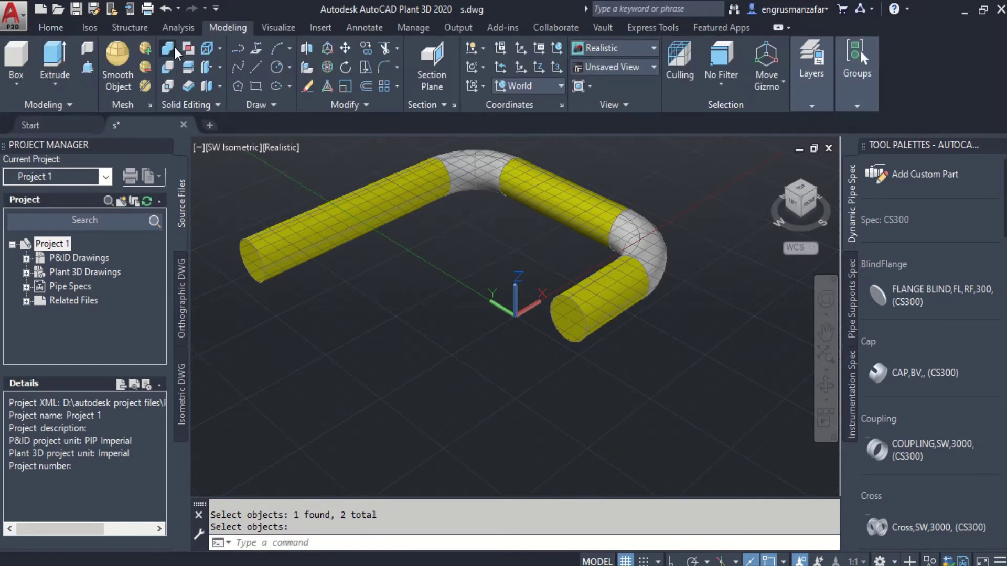
left_click(189, 48)
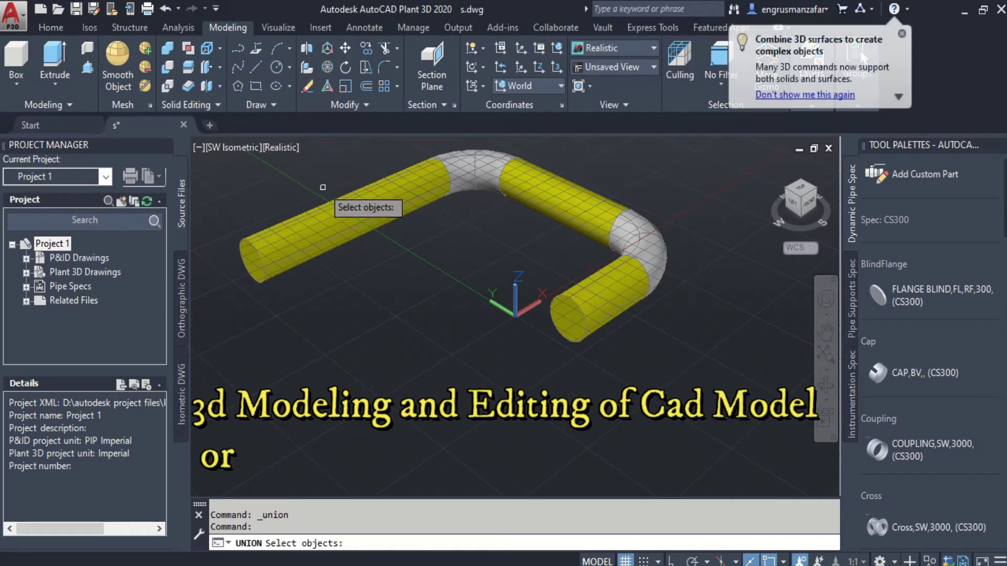
left_click(414, 190)
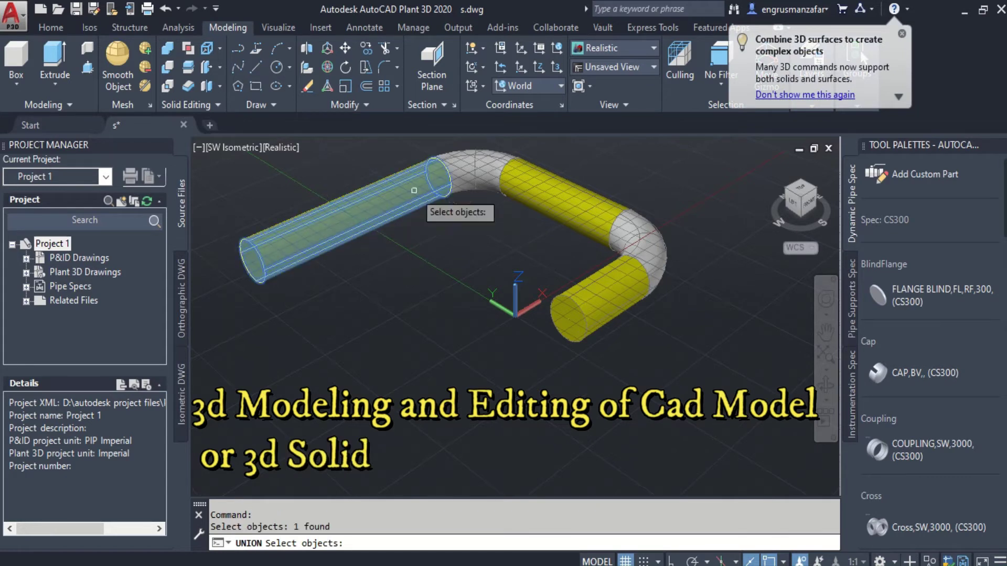
left_click(475, 175)
left_click(571, 209)
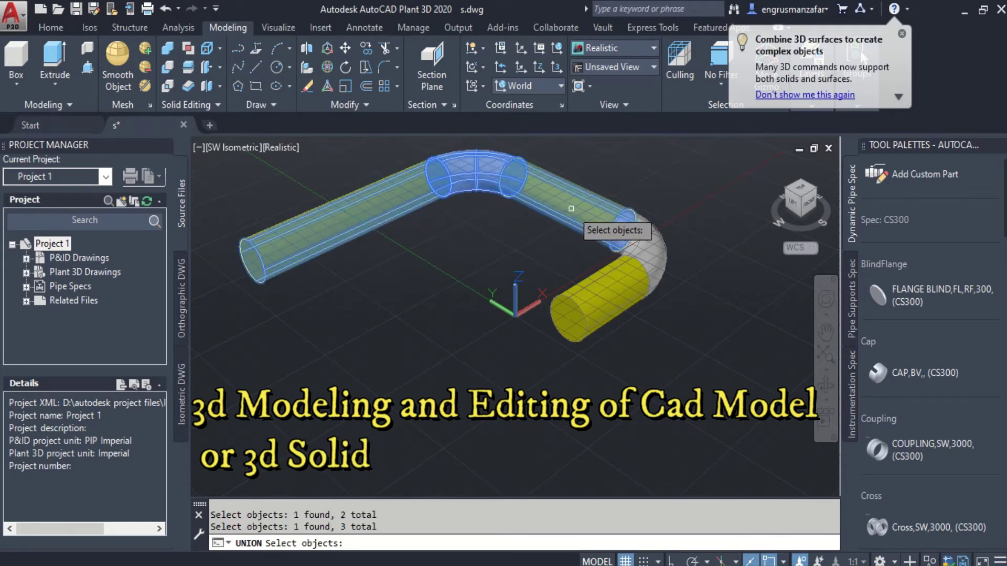
left_click(653, 259)
left_click(604, 297)
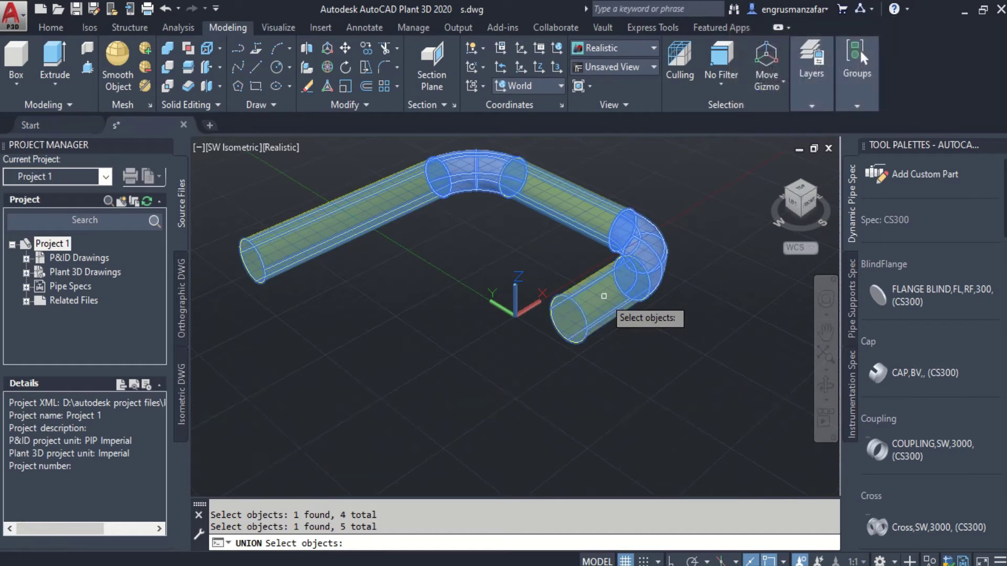
key("Return")
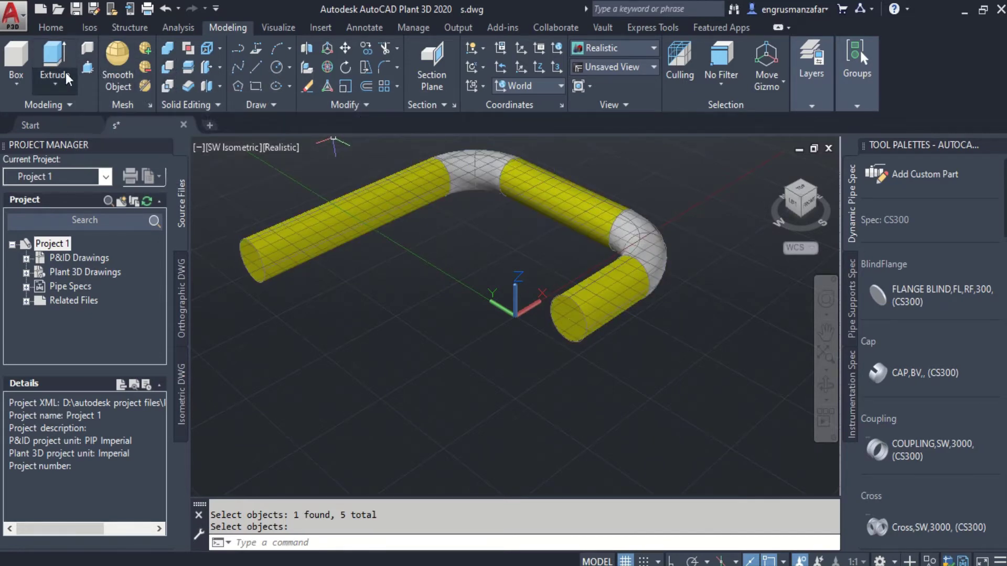
Step: Draw a cylinder centred on the left pipe end, with radius and length picked along the pipe
left_click(15, 84)
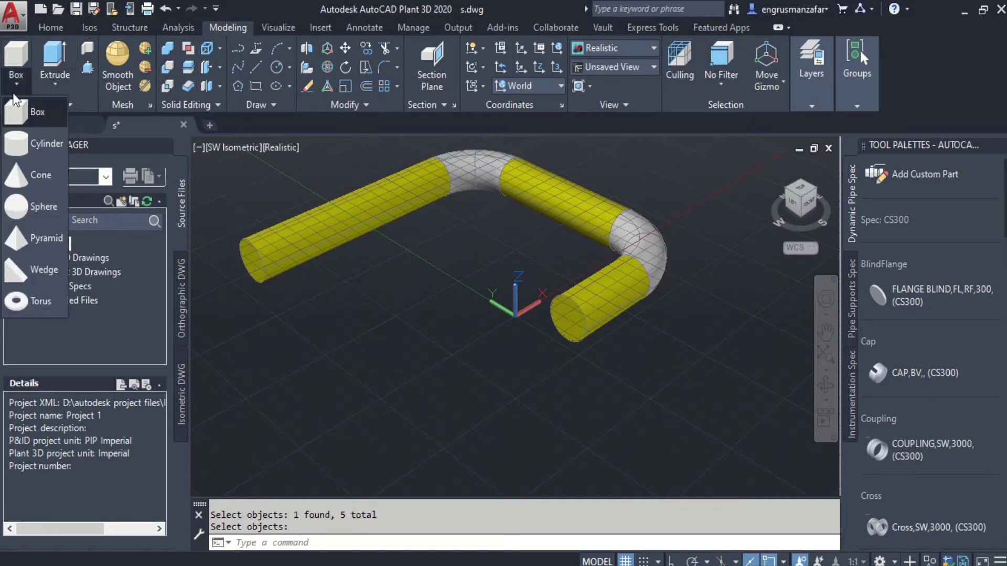
left_click(28, 141)
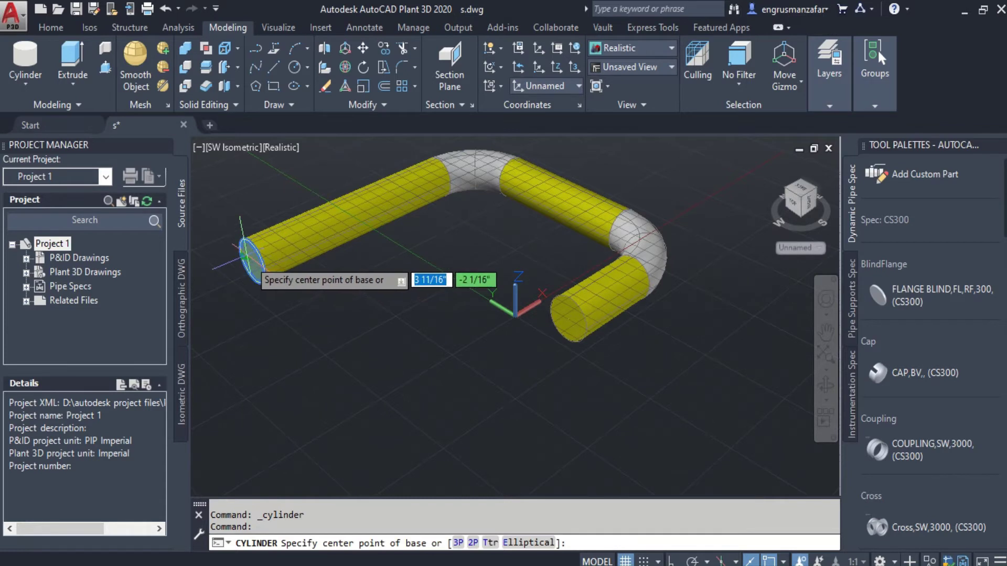
left_click(252, 262)
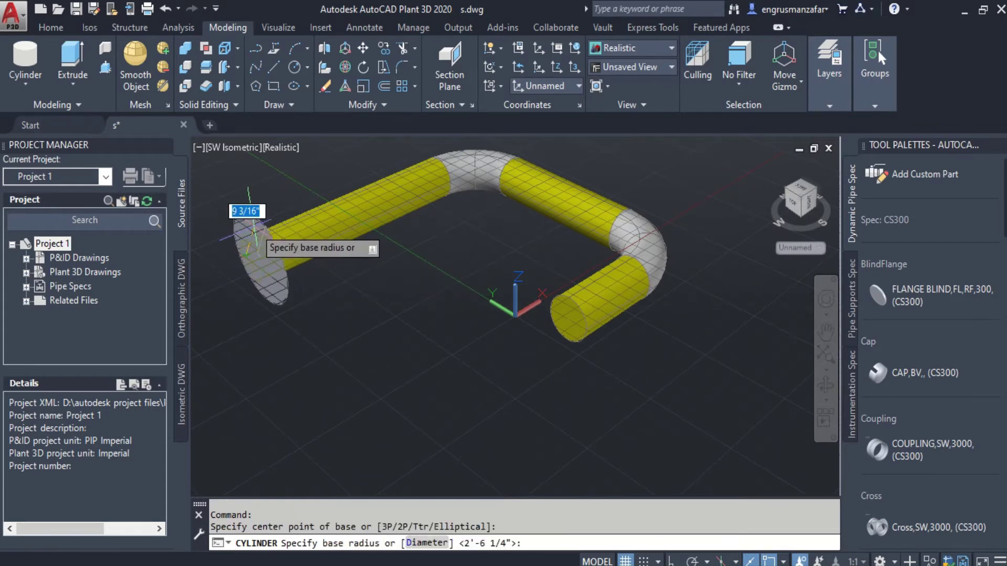
left_click(254, 233)
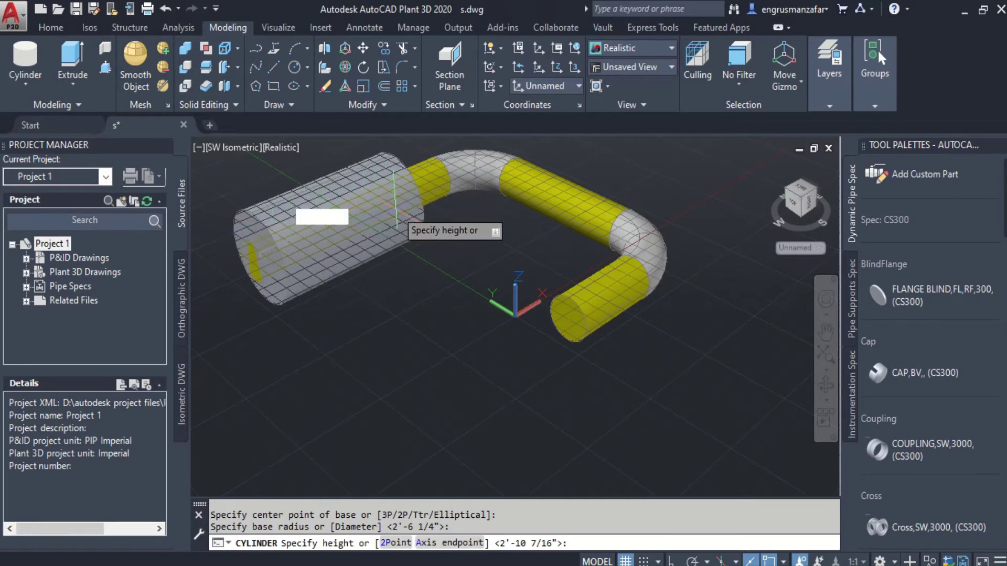
left_click(401, 217)
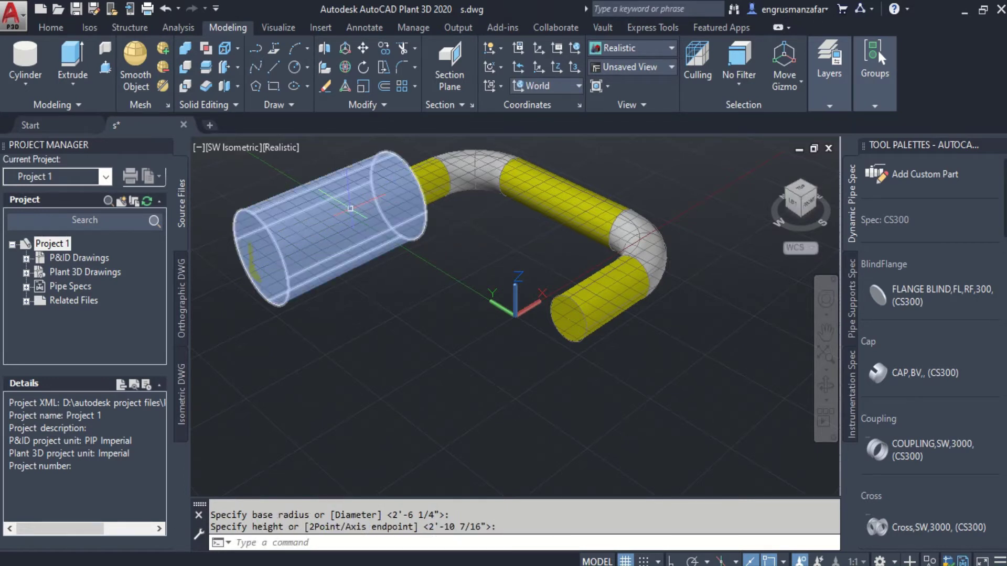
left_click(350, 208)
type("3")
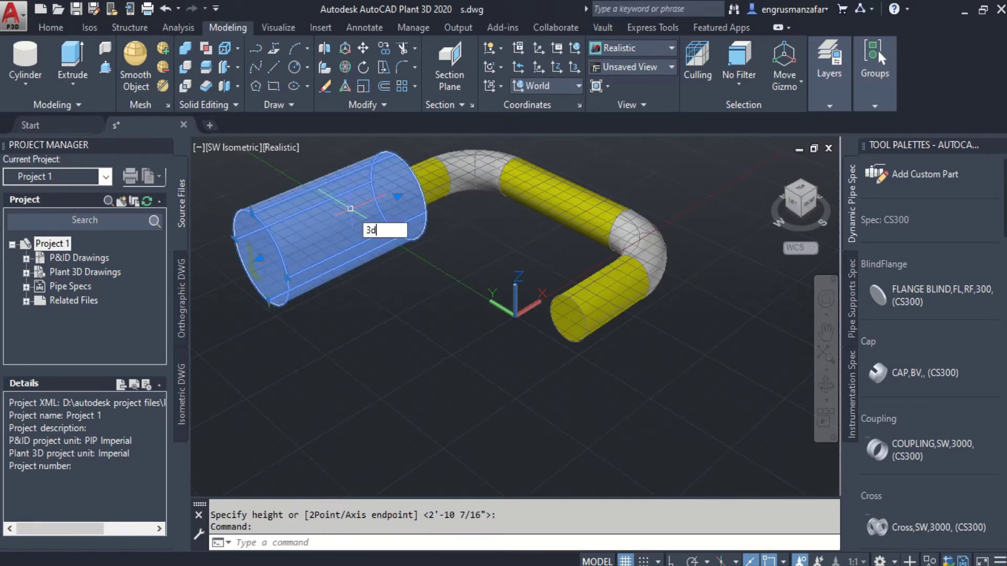
type("d")
Step: Move the cylinder further along the pipe with 3DMOVE
key("Return")
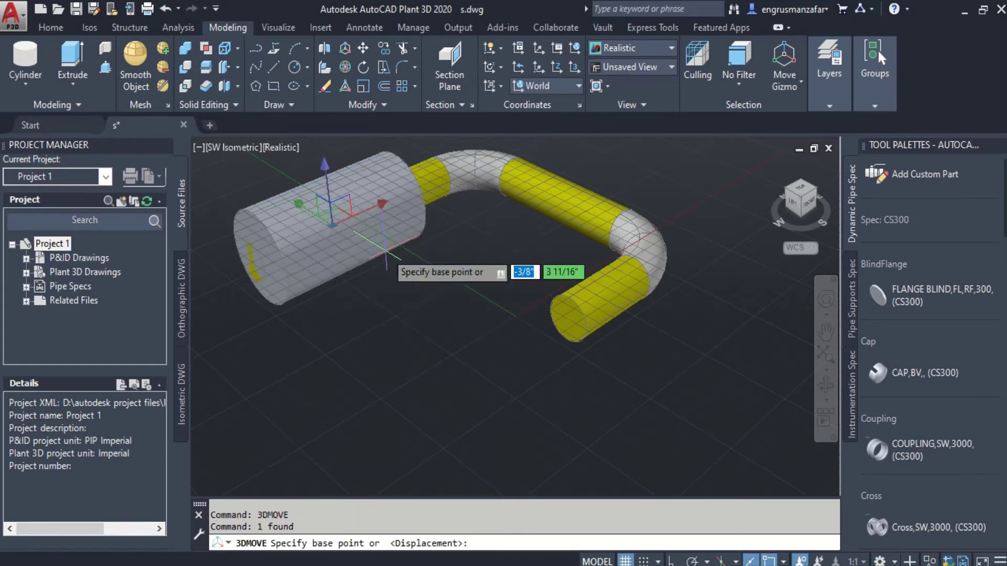
left_click(370, 191)
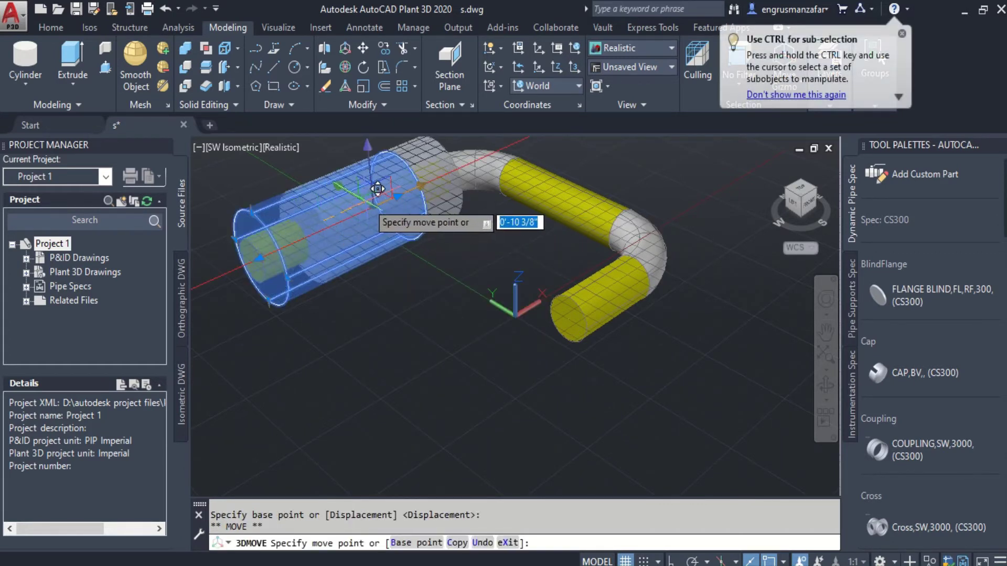
left_click(361, 198)
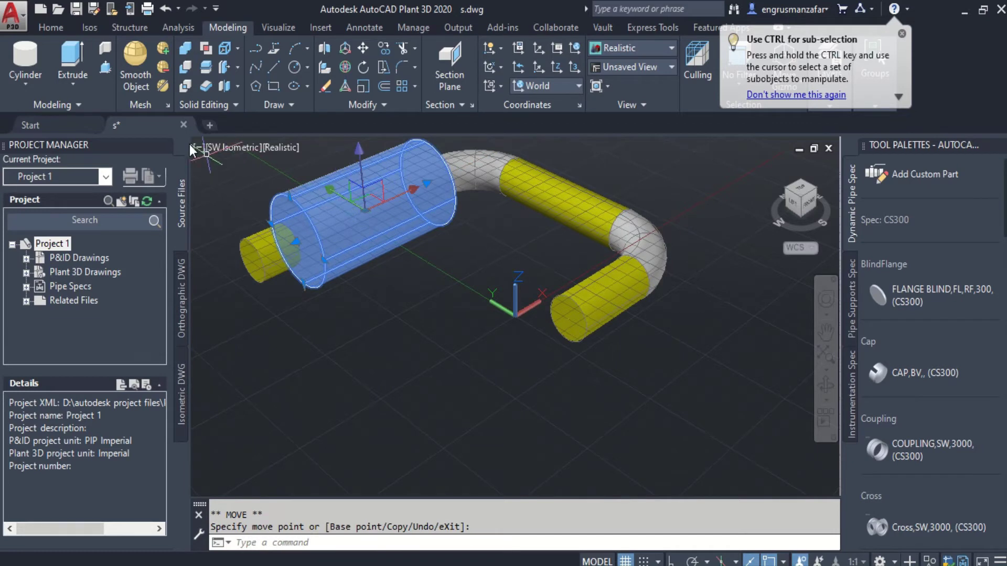
Step: Subtract the merged pipe from the cylinder and orbit to inspect the resulting bore
left_click(189, 71)
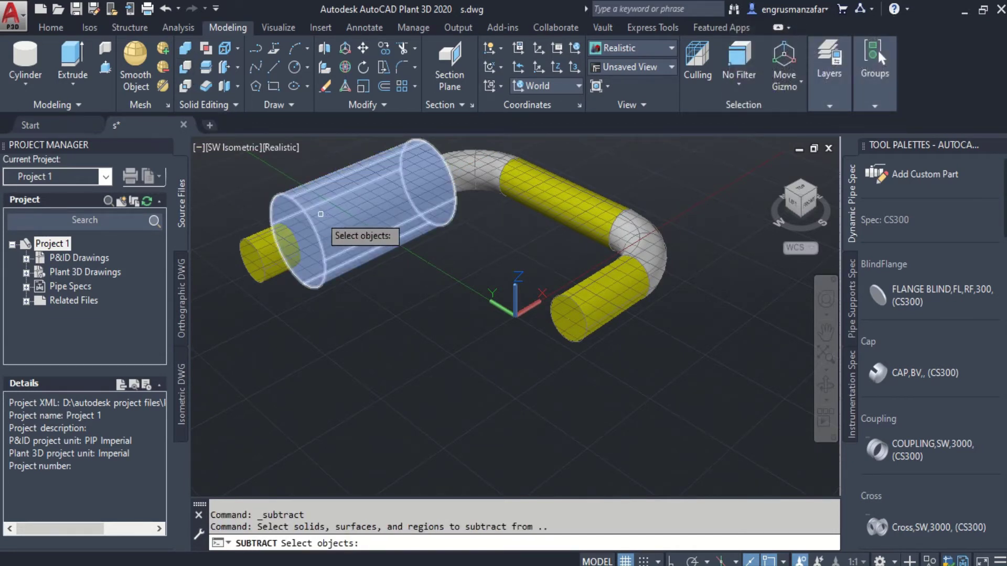
left_click(334, 214)
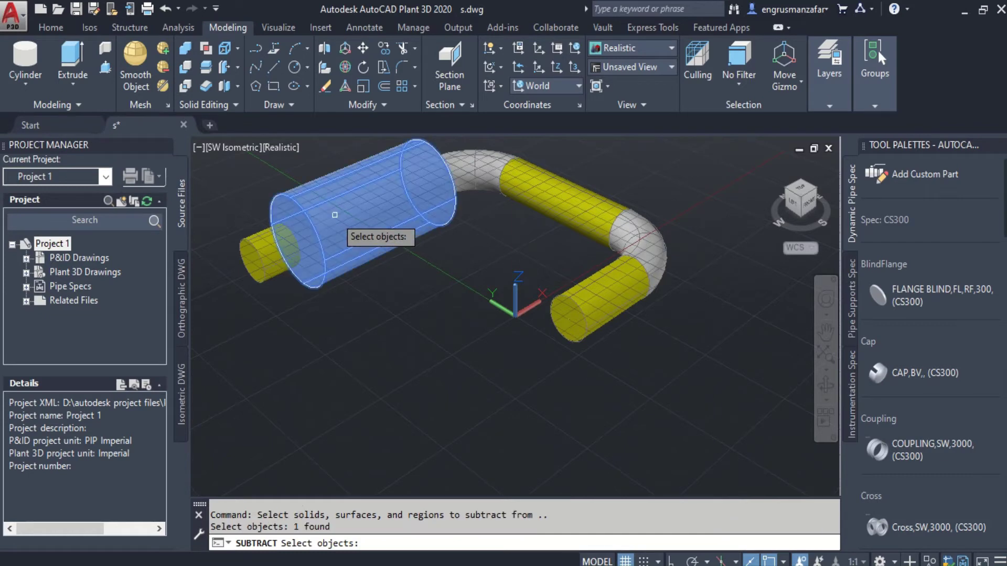
key("Return")
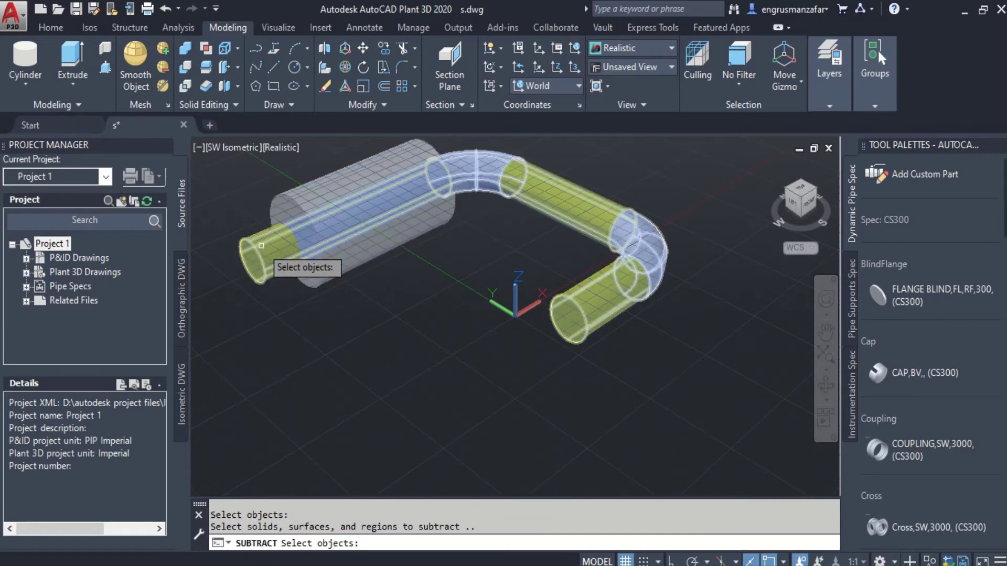
left_click(262, 245)
key("Return")
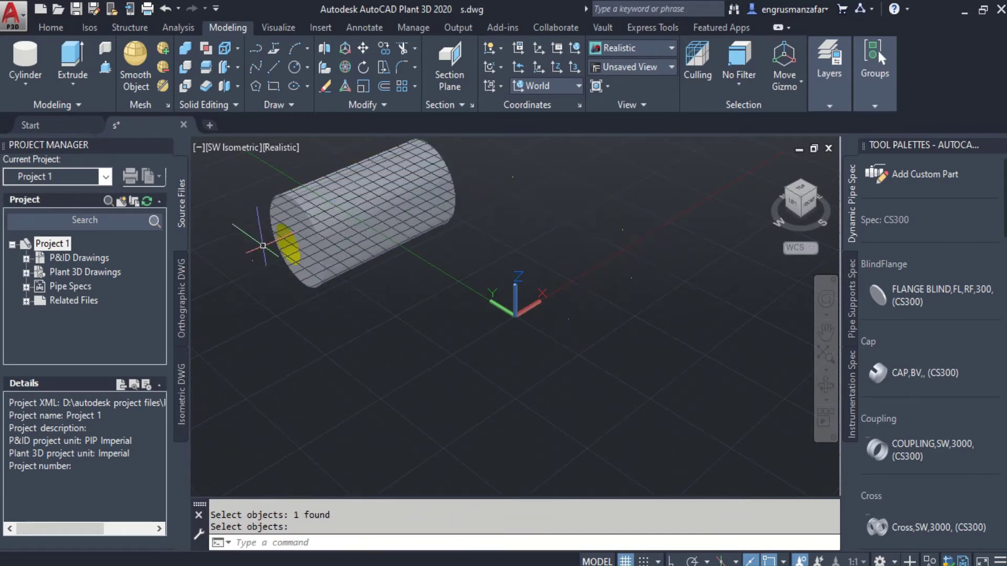
left_click(824, 388)
left_click_drag(382, 281, 398, 362)
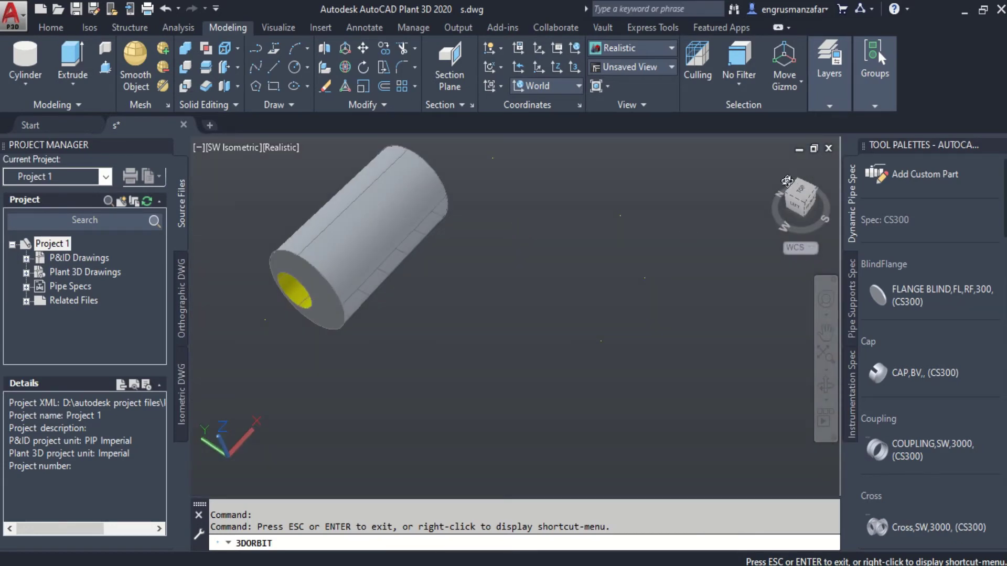
Step: Return to the home view and undo twice to restore the pipe inside the uncut cylinder
key("Escape")
left_click(774, 164)
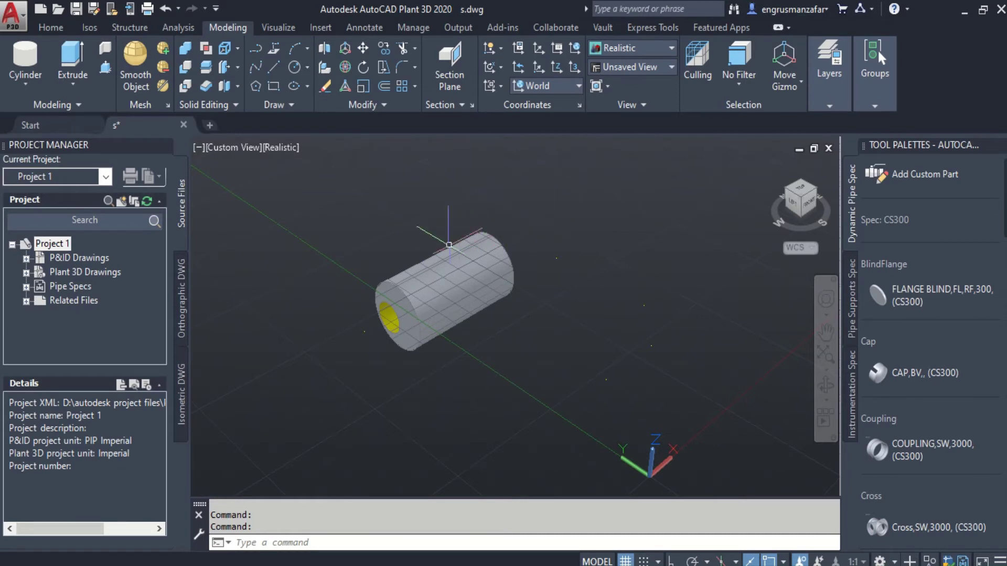
left_click(422, 278)
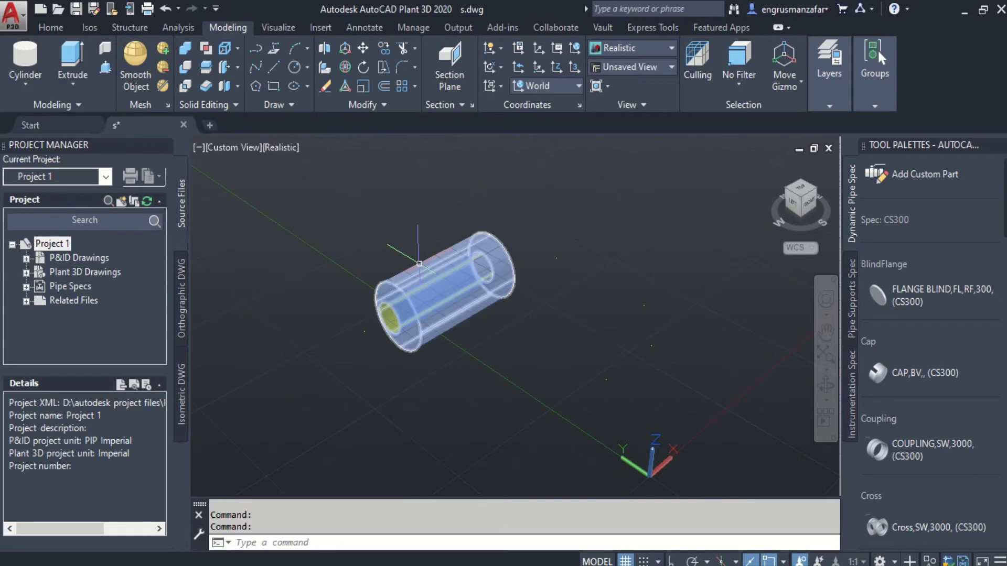
key("ctrl+z")
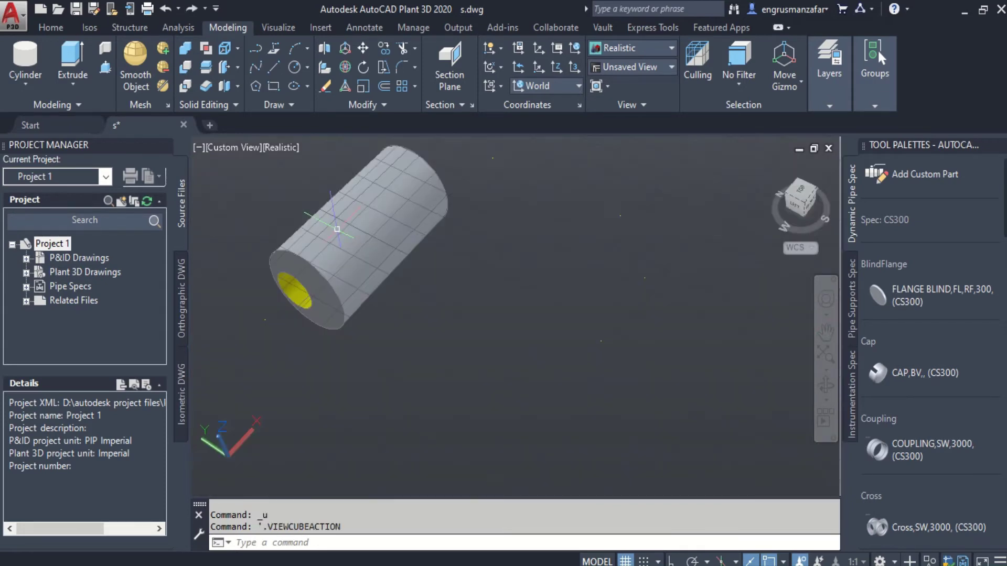
key("ctrl+z")
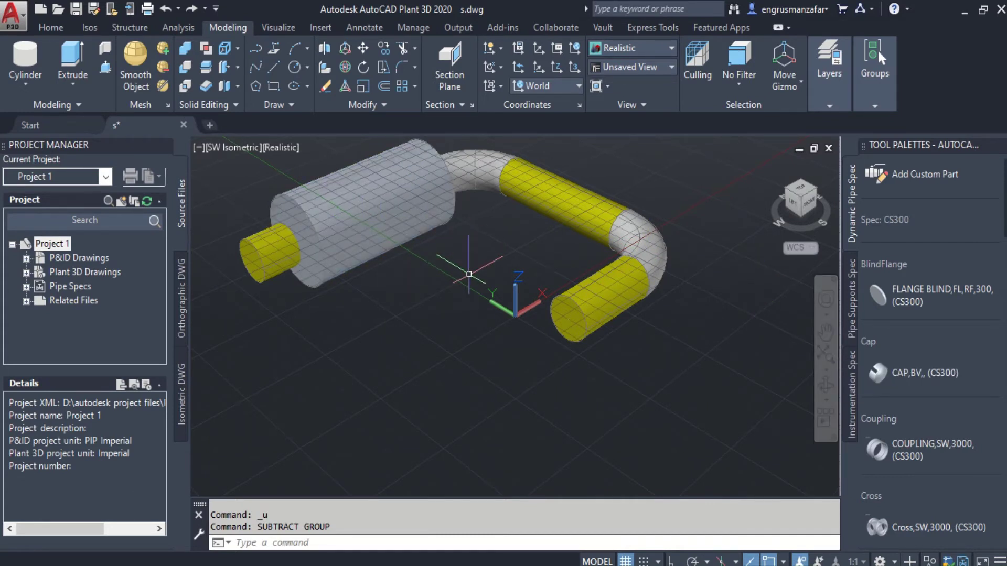
Step: Delete everything in the drawing and insert a default Vertical Vessel at a picked point
key("ctrl+a")
key("Delete")
left_click(50, 27)
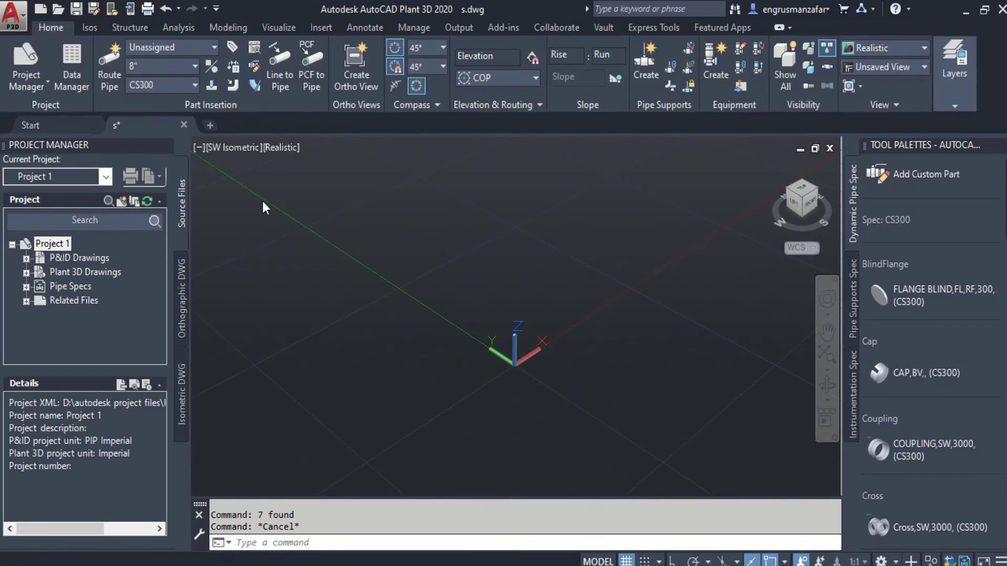
left_click(708, 76)
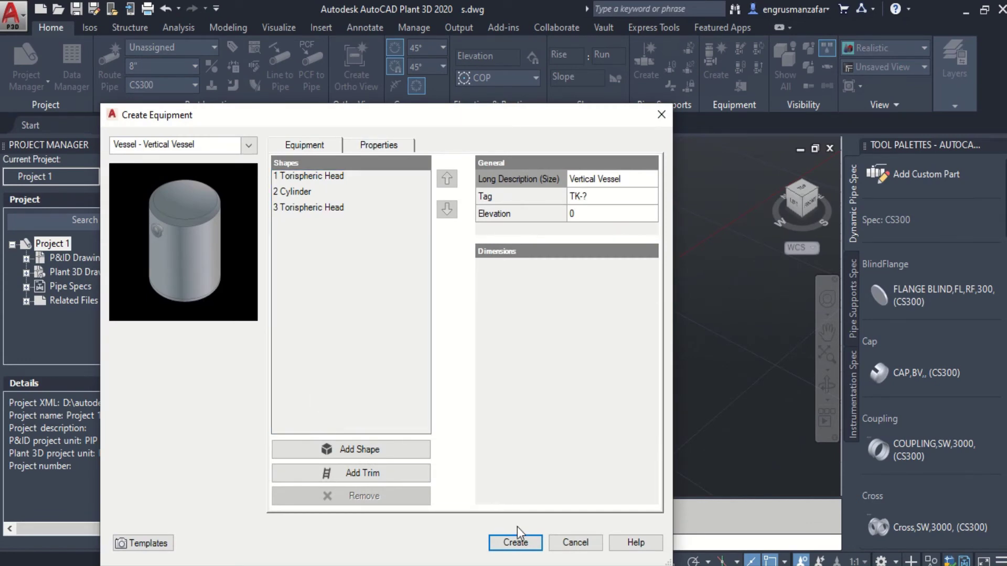
left_click(515, 542)
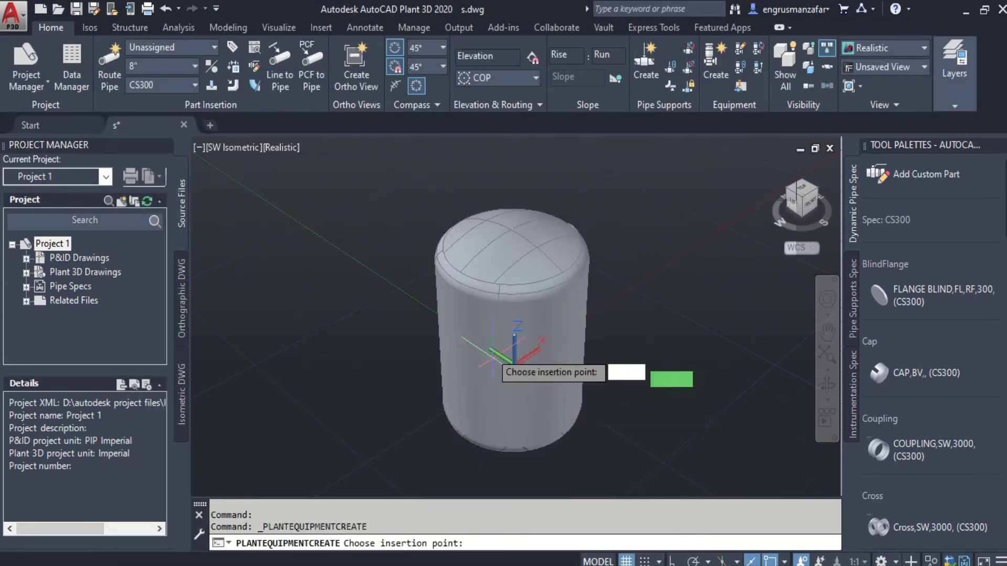
left_click(481, 332)
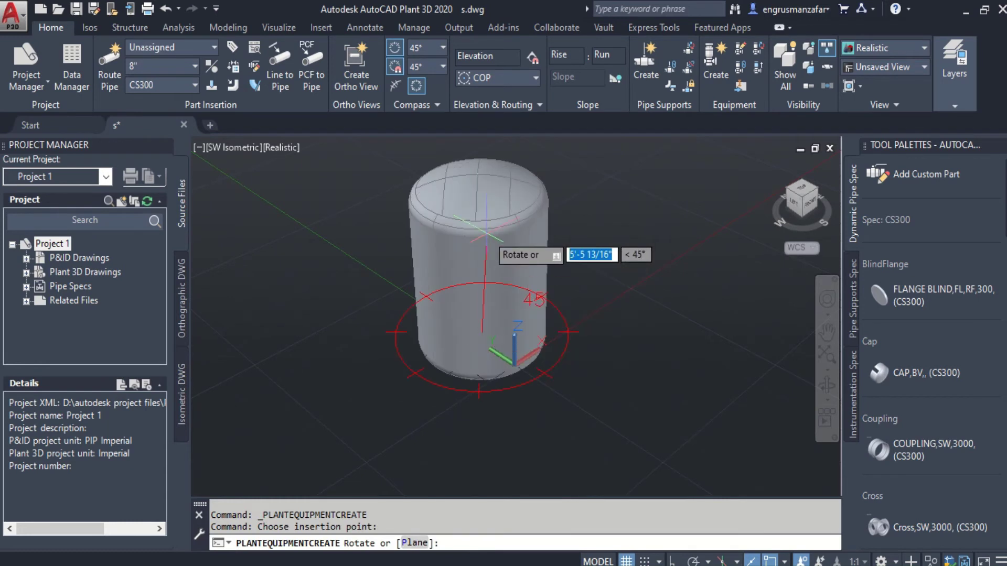
left_click(485, 230)
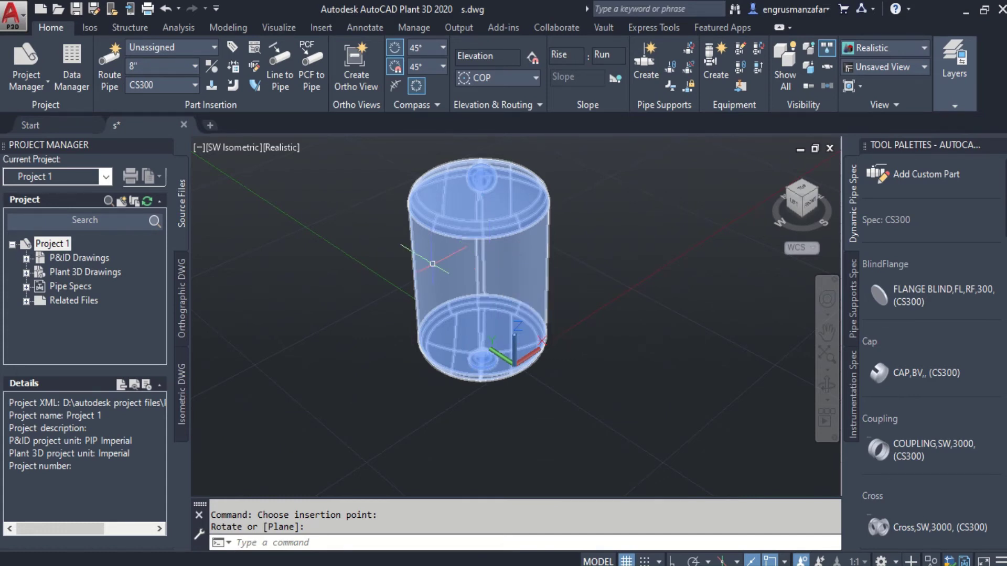
Step: Explode the Vertical Vessel equipment object with EXPLODE
key("Return")
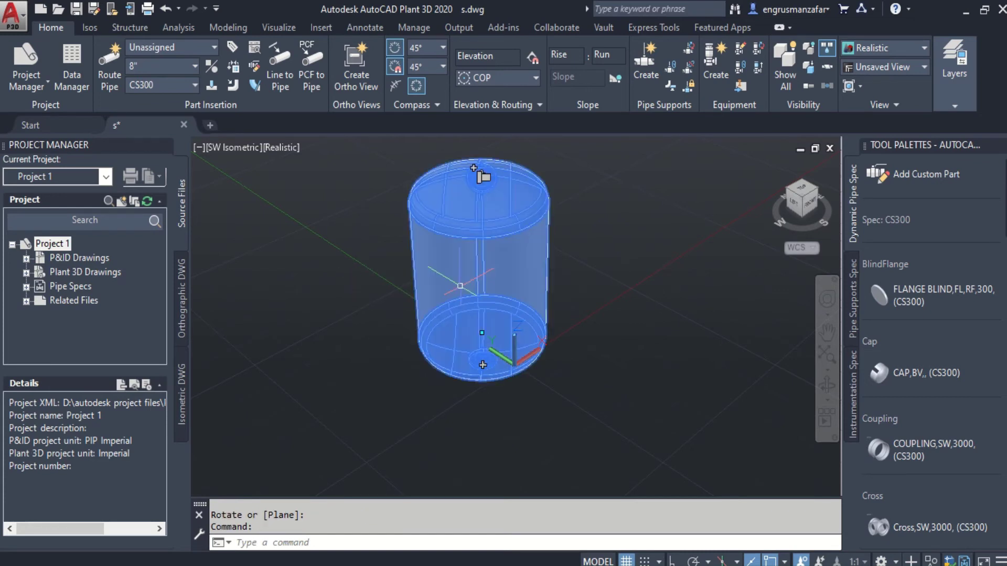
left_click(460, 287)
type("EX")
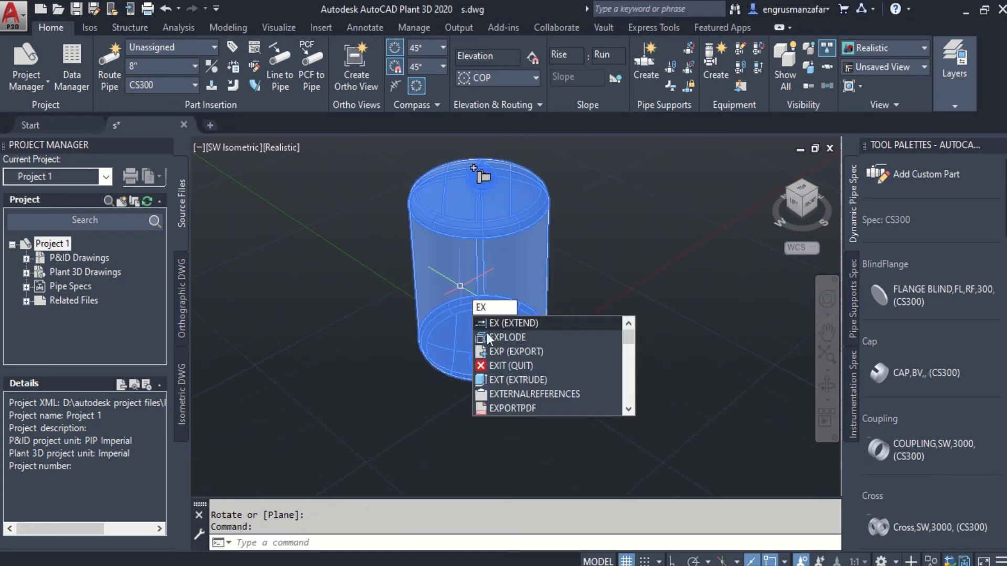
left_click(492, 338)
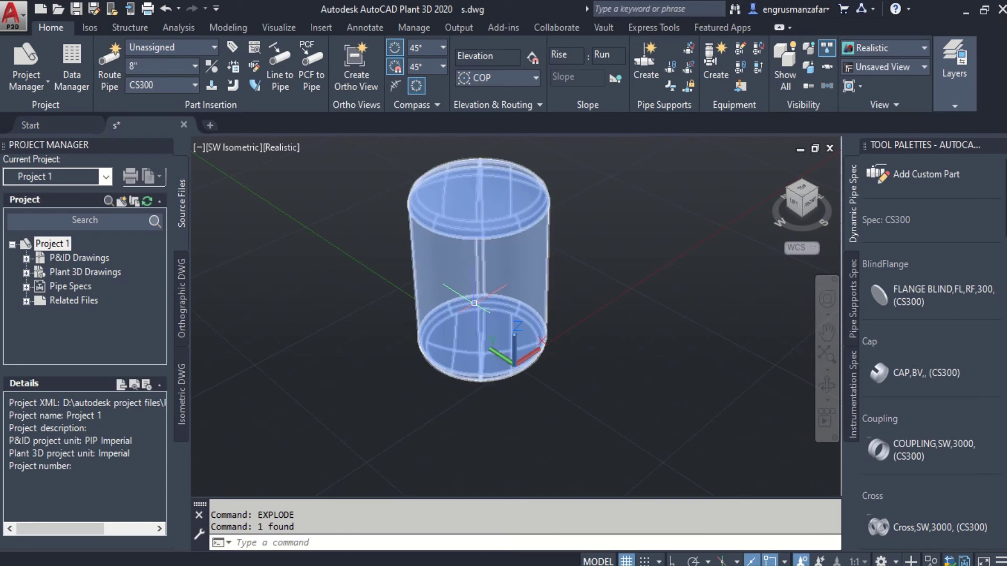
left_click(474, 303)
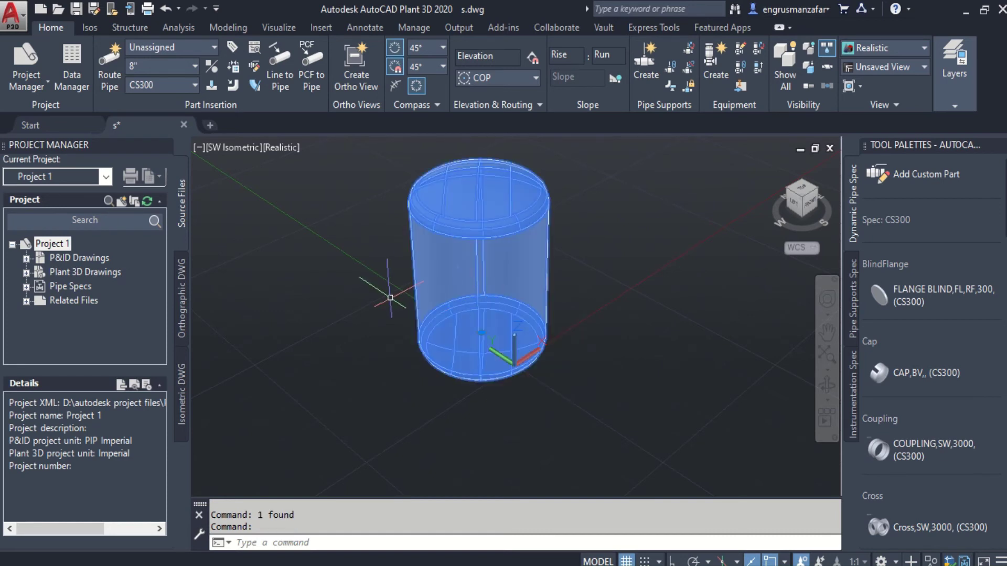
key("Escape")
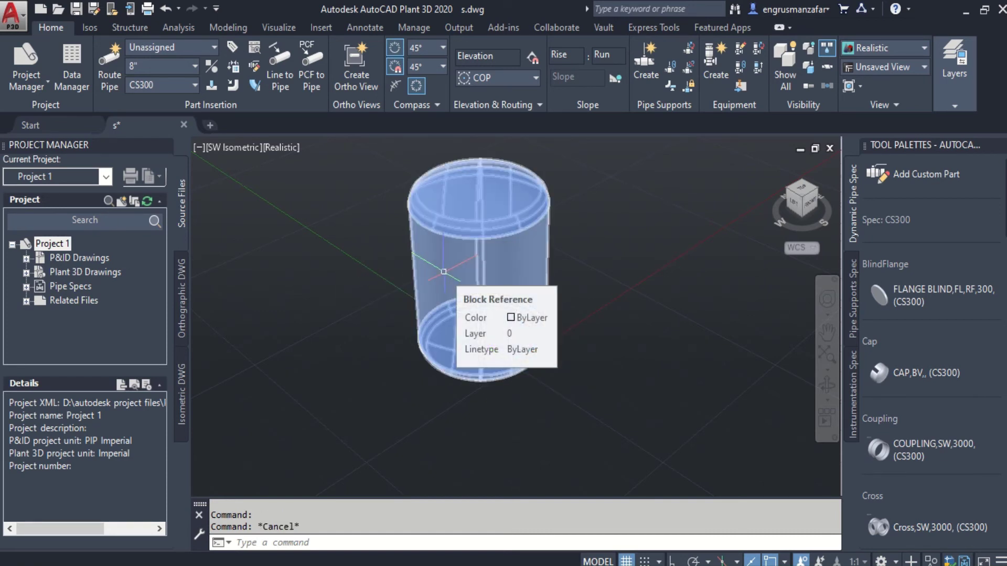
type("E")
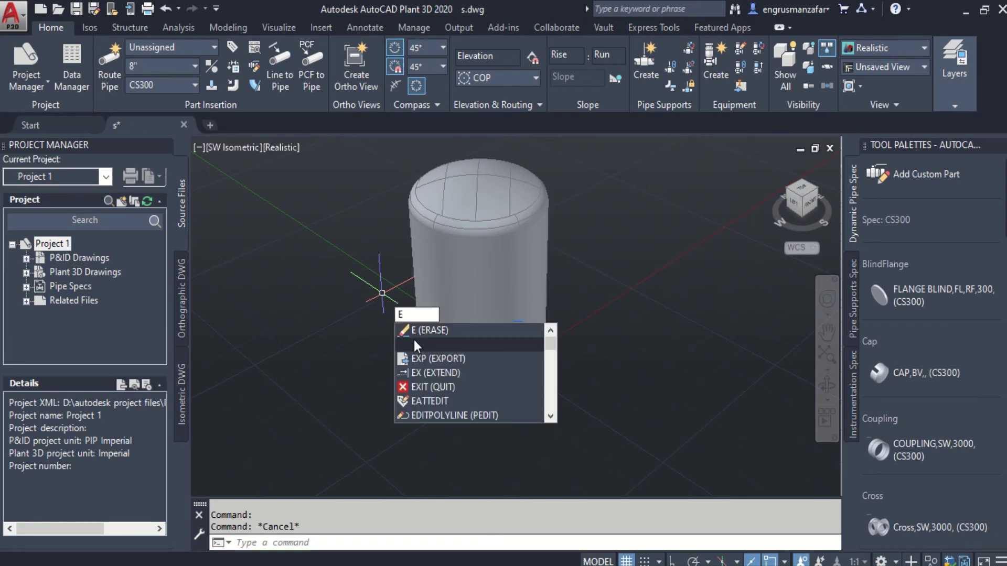
left_click(422, 344)
left_click(467, 292)
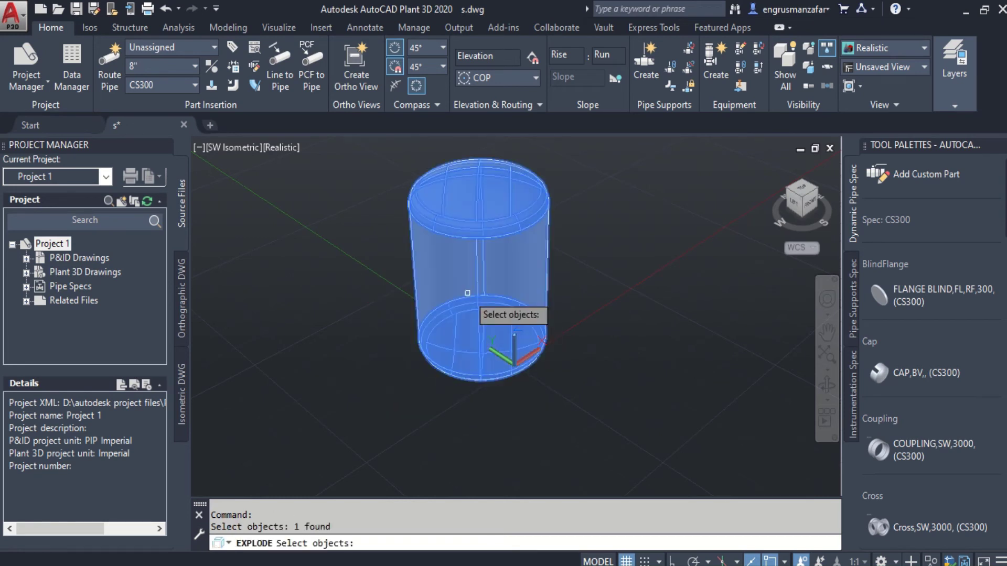
key("Return")
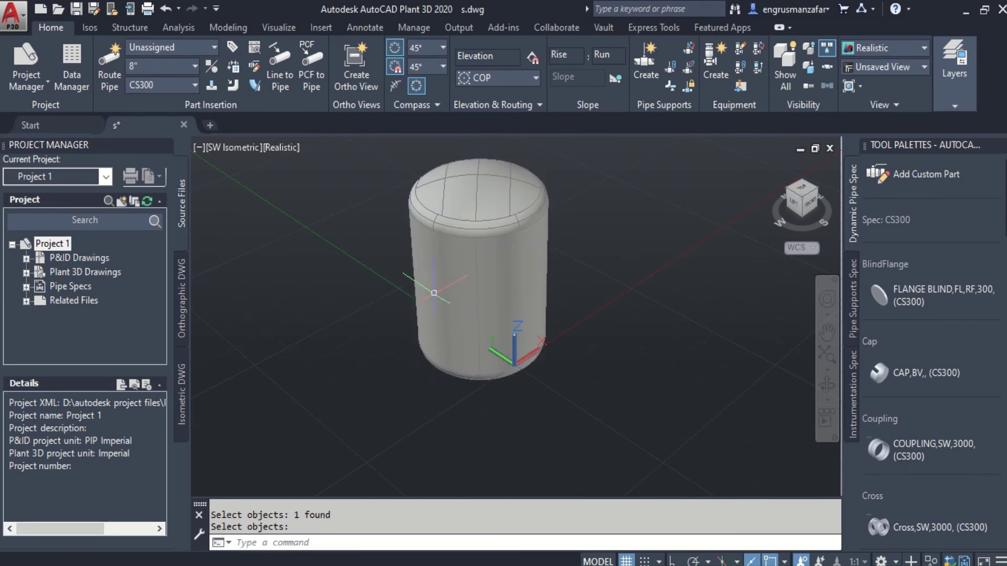
key("Escape")
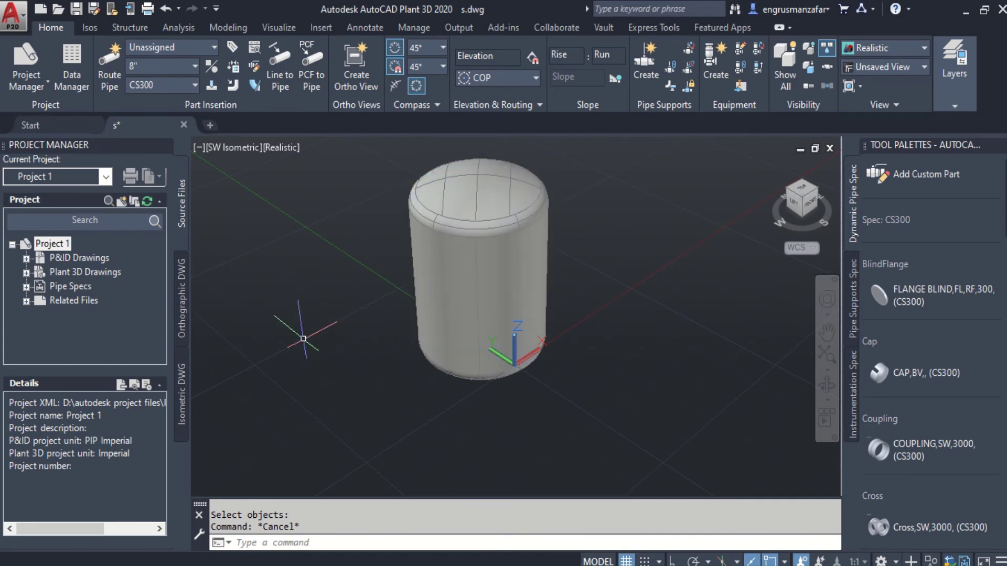
Step: Explode the vessel's top cap, cylindrical shell and bottom cap into separate solids
type("EX")
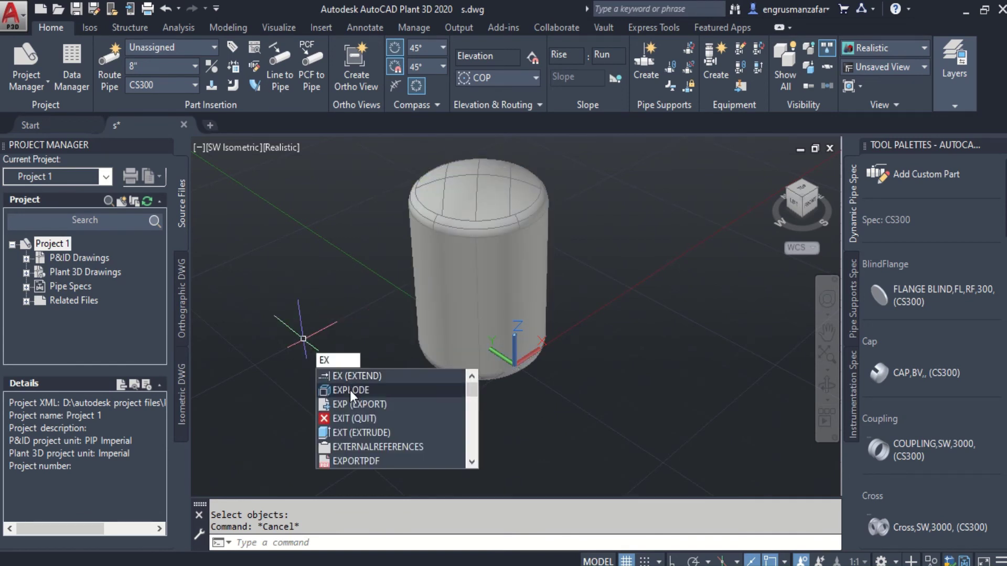
left_click(350, 390)
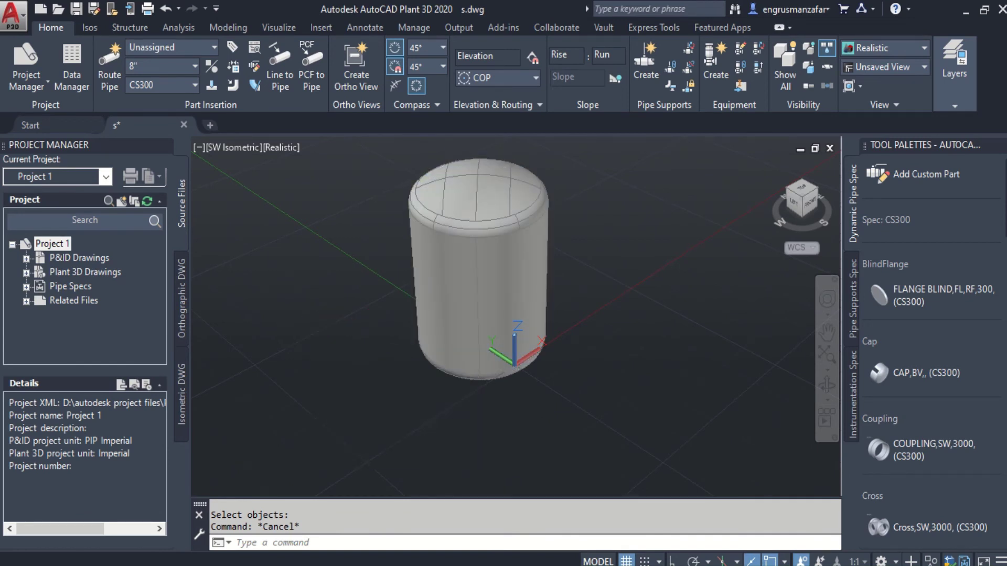
left_click(485, 199)
left_click(486, 290)
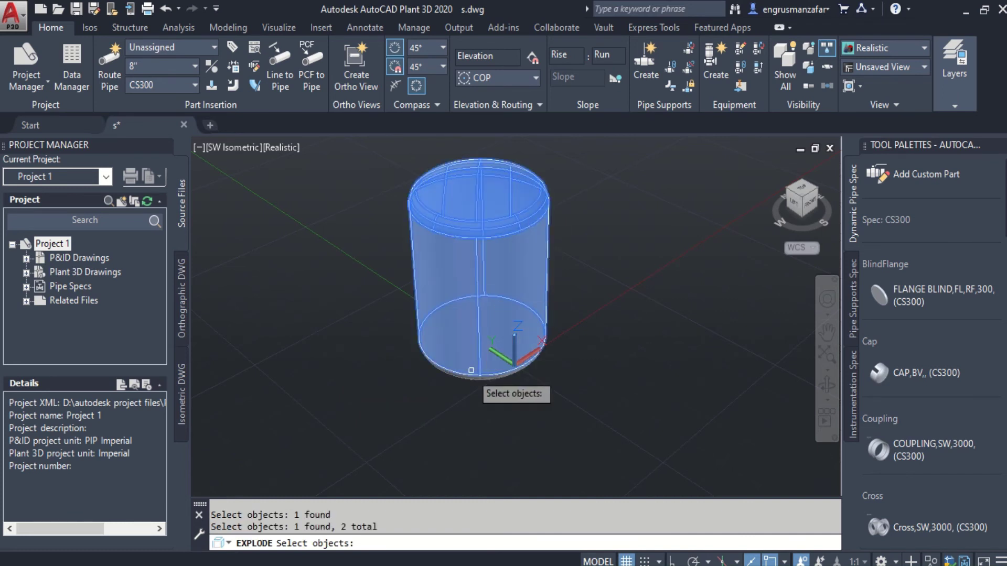
left_click(467, 375)
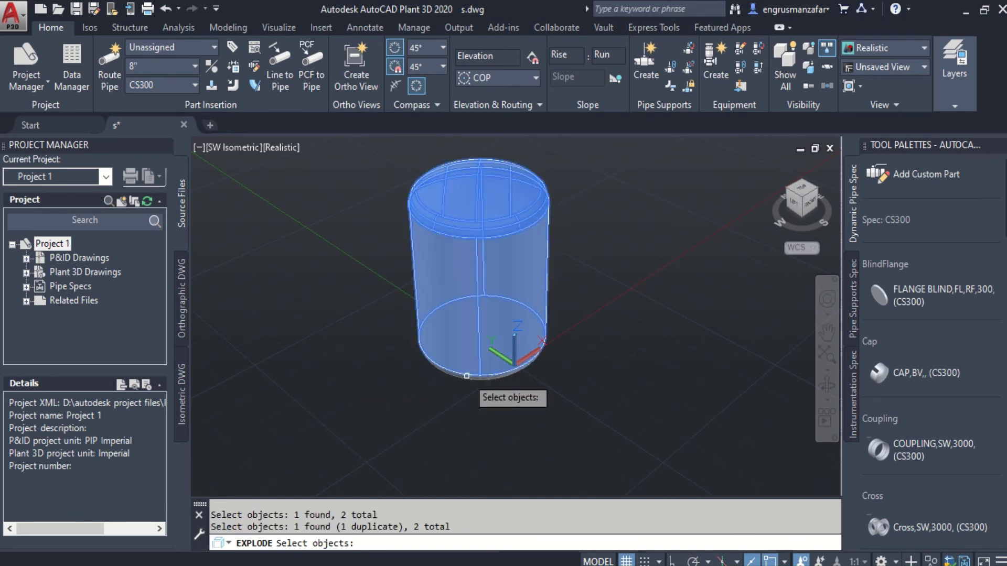
left_click(467, 376)
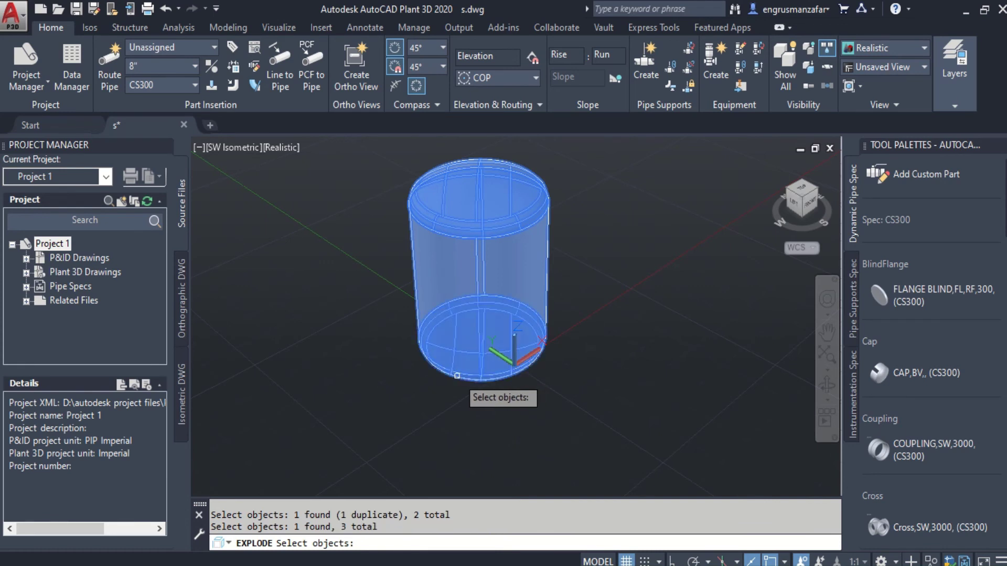
key("Return")
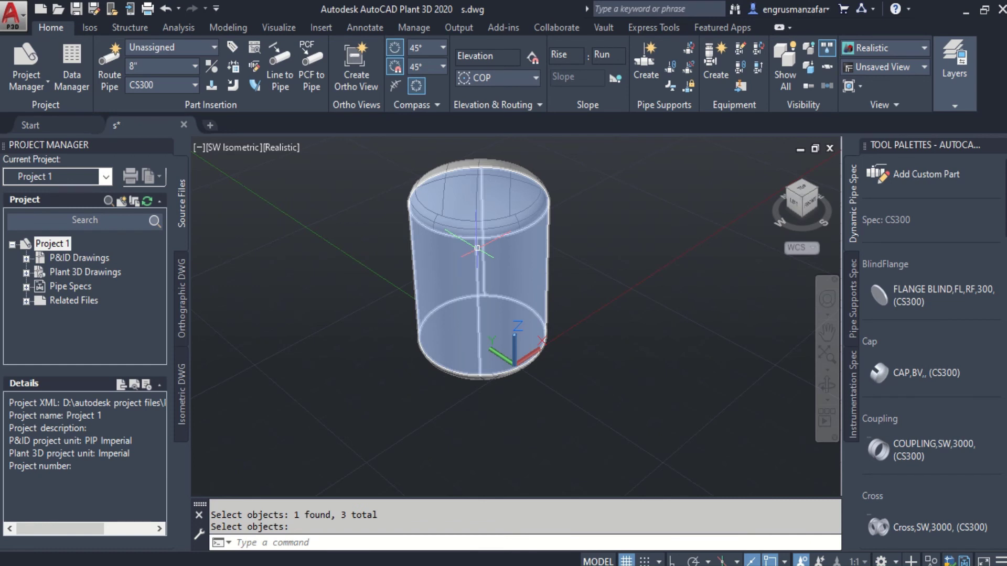
key("Return")
left_click(478, 247)
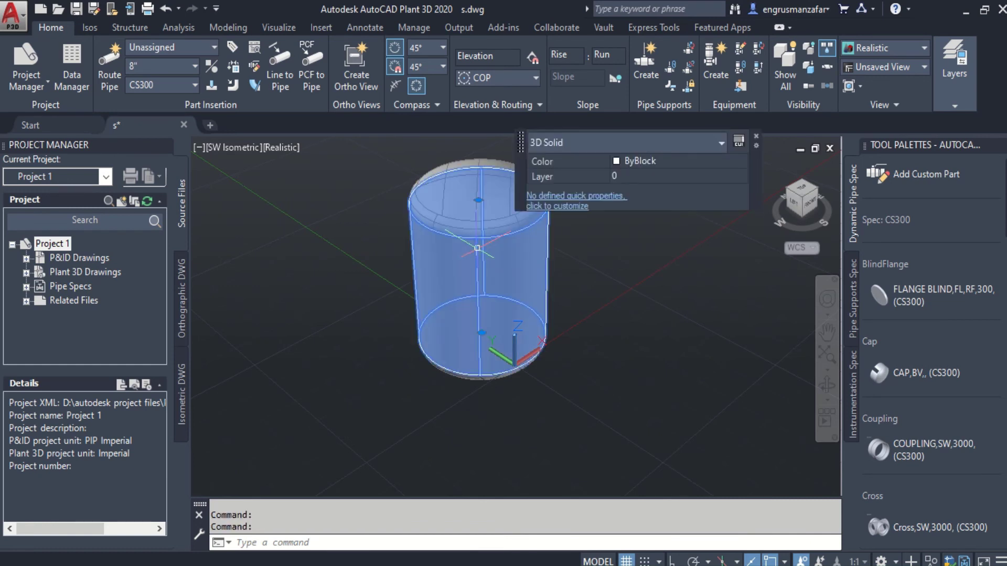
left_click(756, 138)
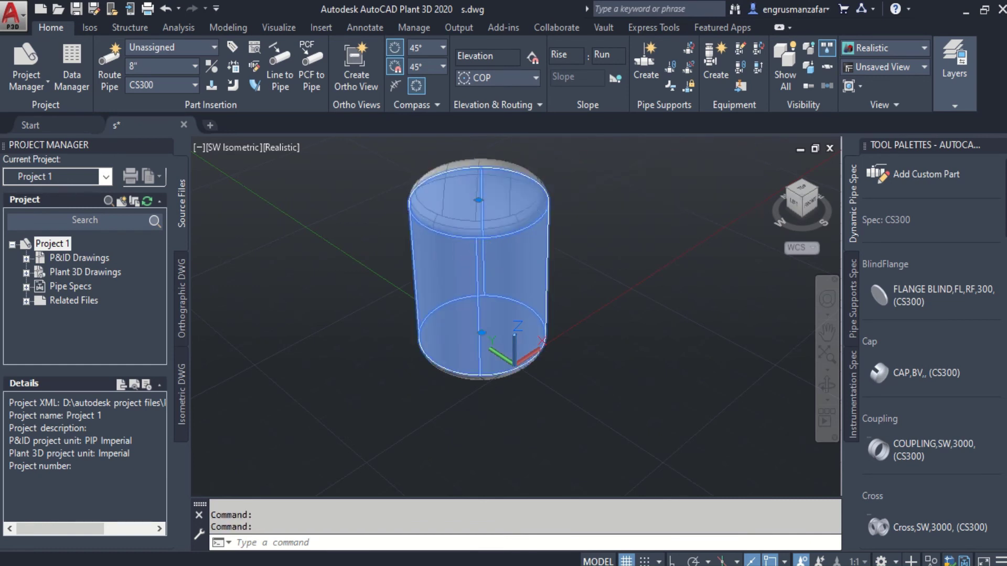
left_click(479, 166)
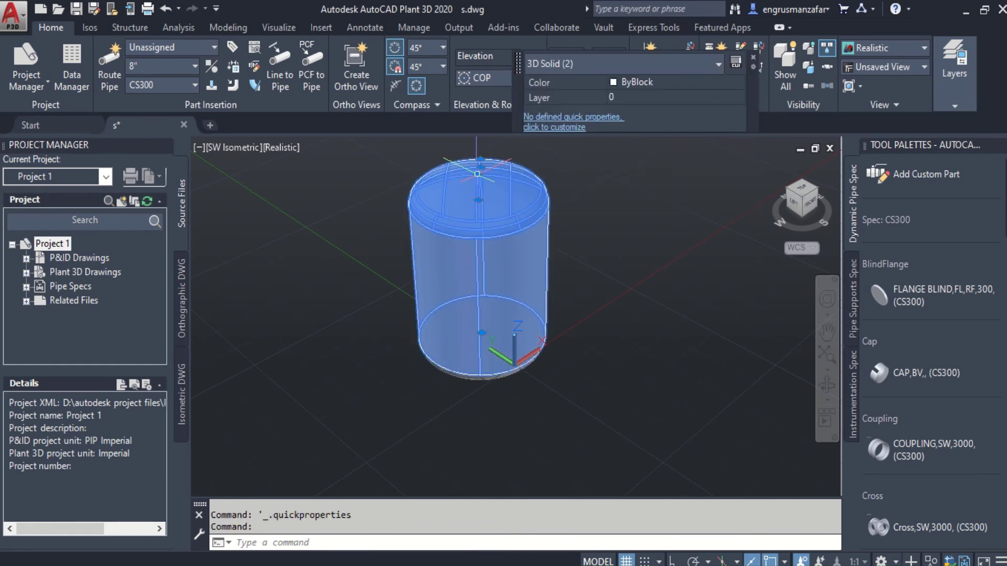
left_click(753, 58)
left_click(463, 375)
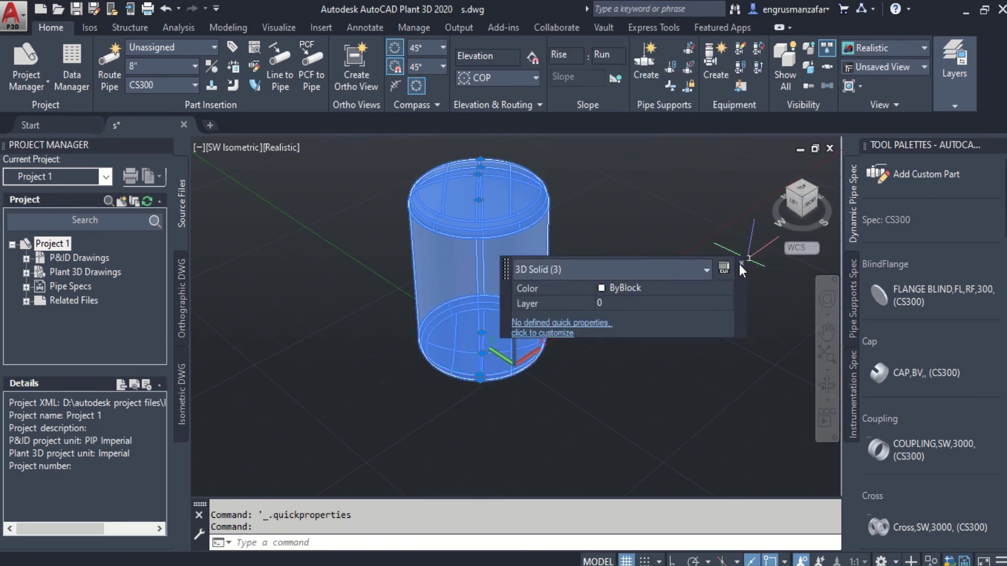
left_click(741, 264)
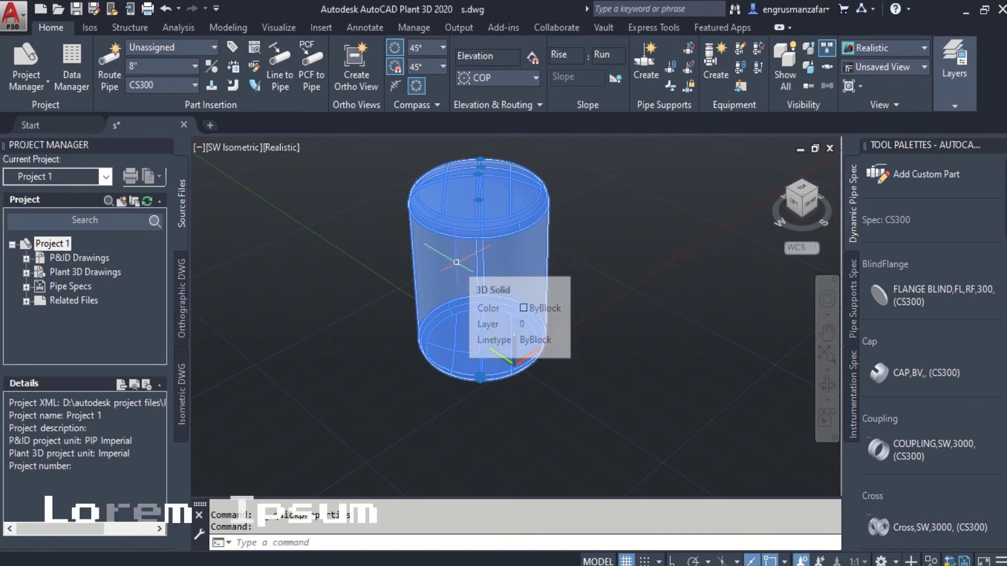
Step: Union the vessel's top cap, shell and bottom cap, then select the result to confirm it
left_click(235, 27)
key("Escape")
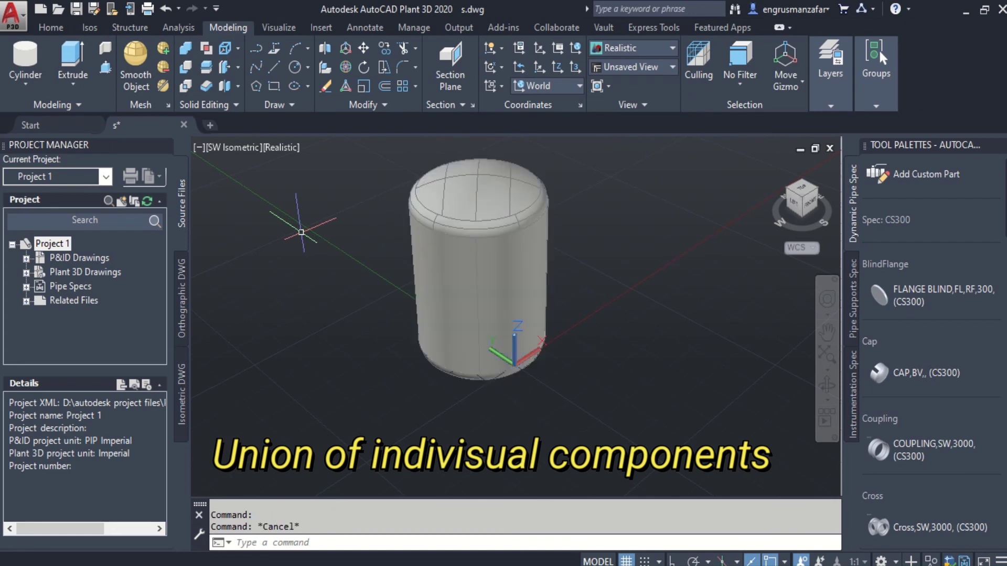
left_click(183, 46)
left_click(441, 182)
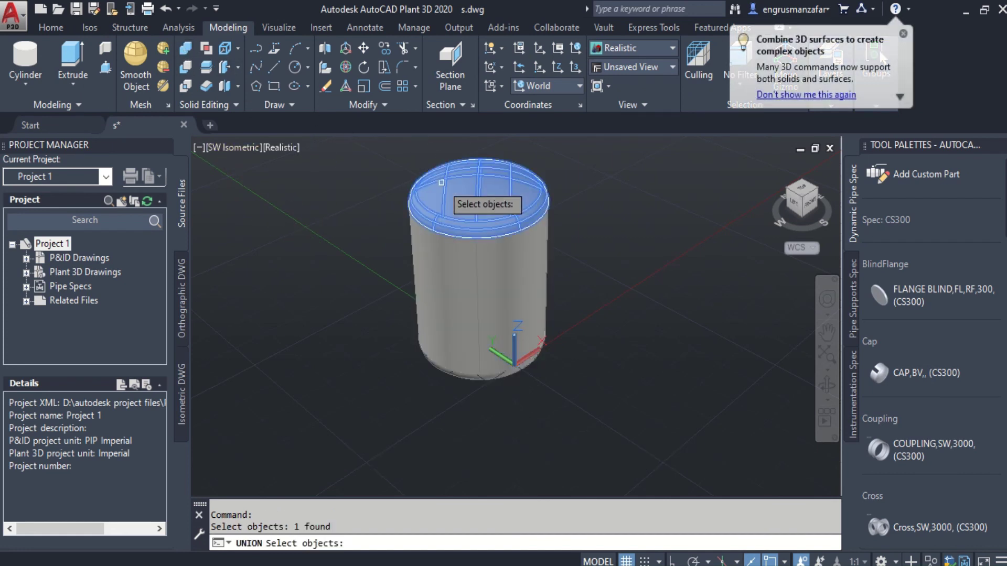
left_click(444, 266)
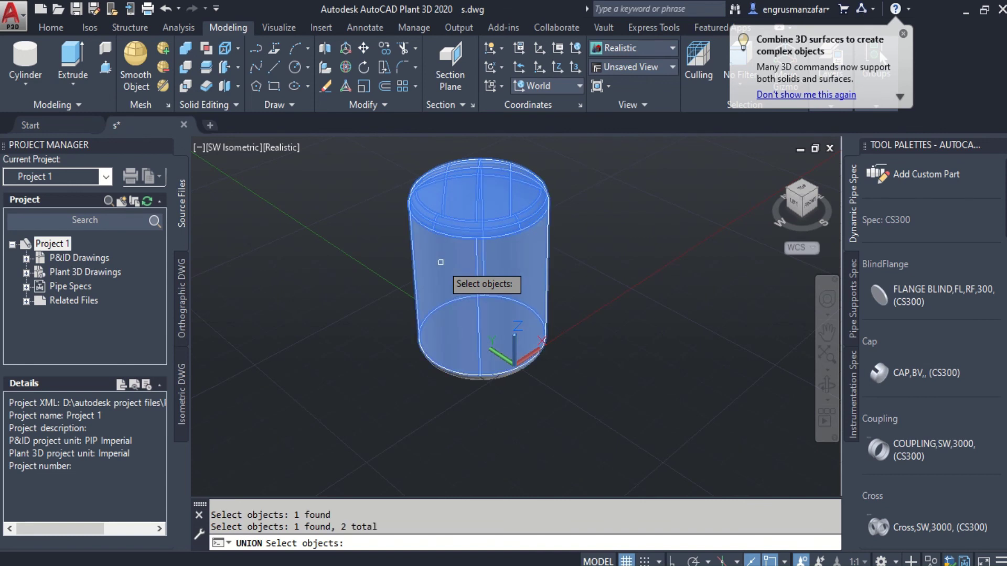
left_click(446, 372)
key("Return")
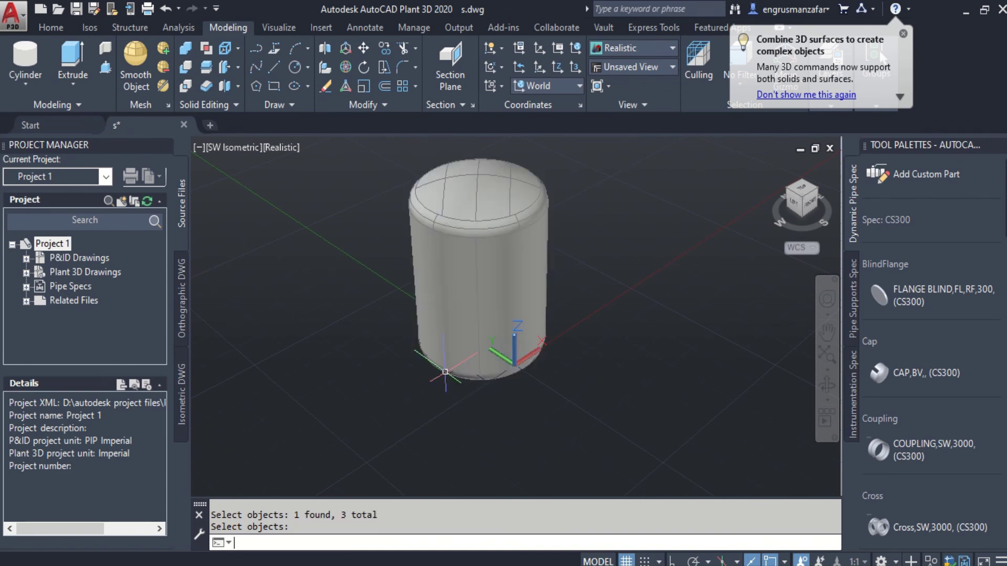
left_click(473, 289)
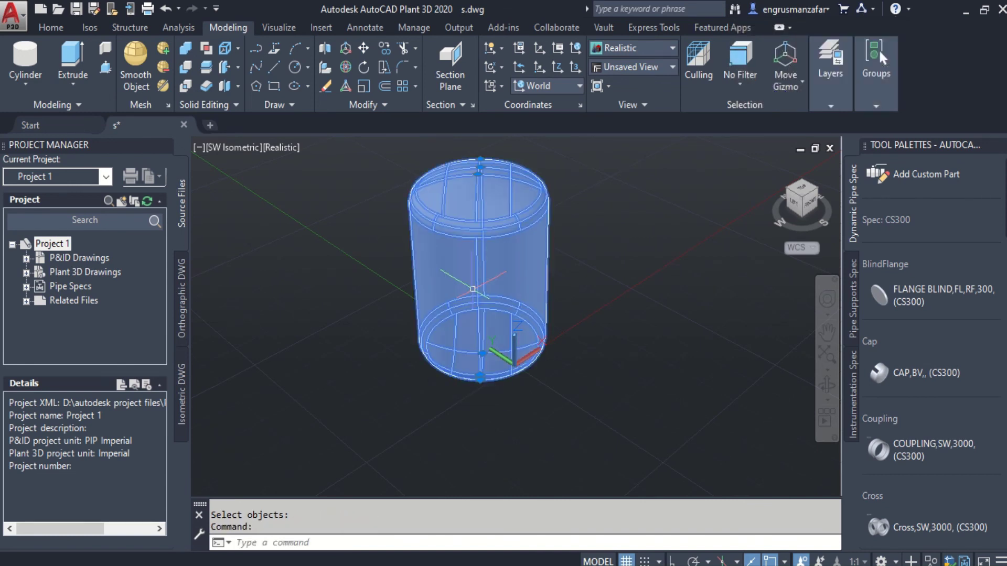
key("Escape")
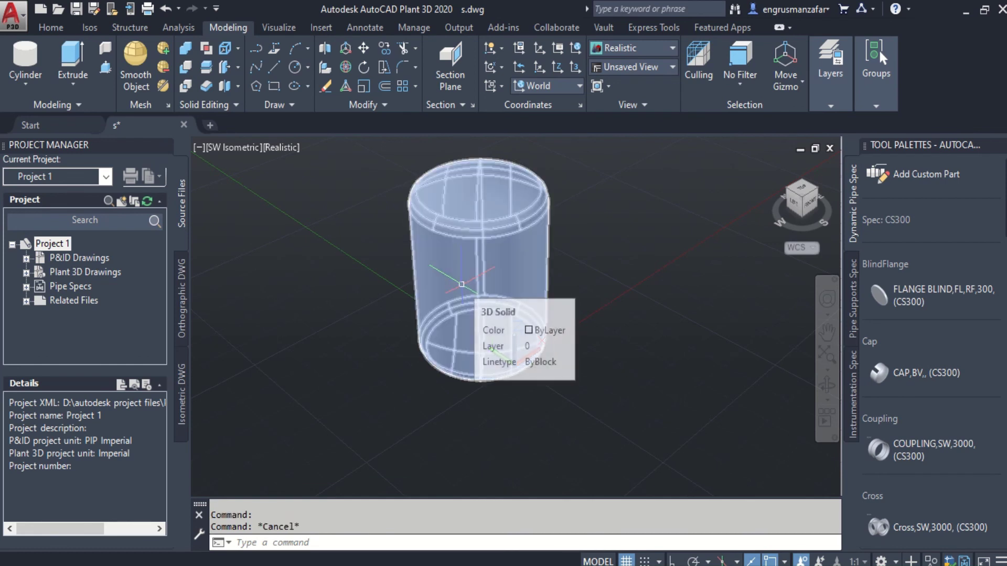